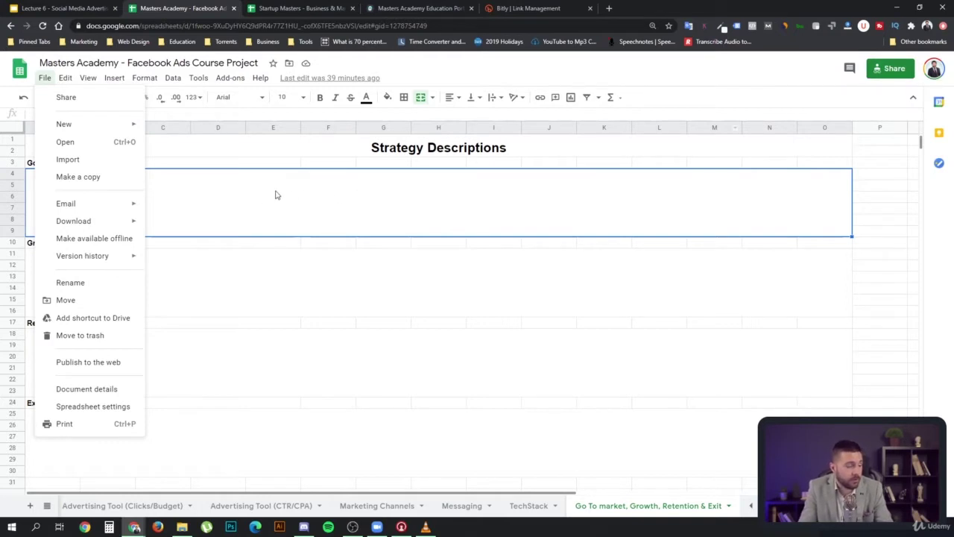
pyautogui.click(241, 284)
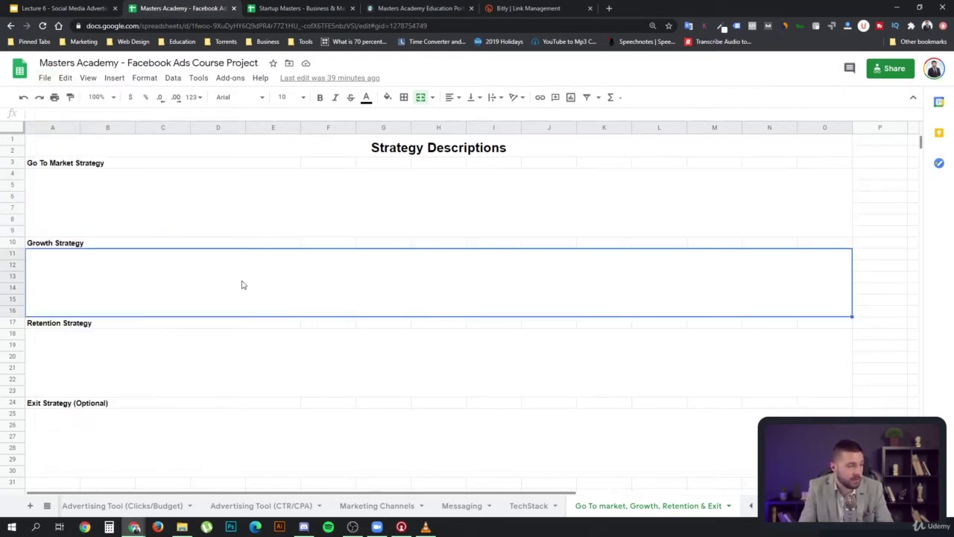
pyautogui.click(46, 79)
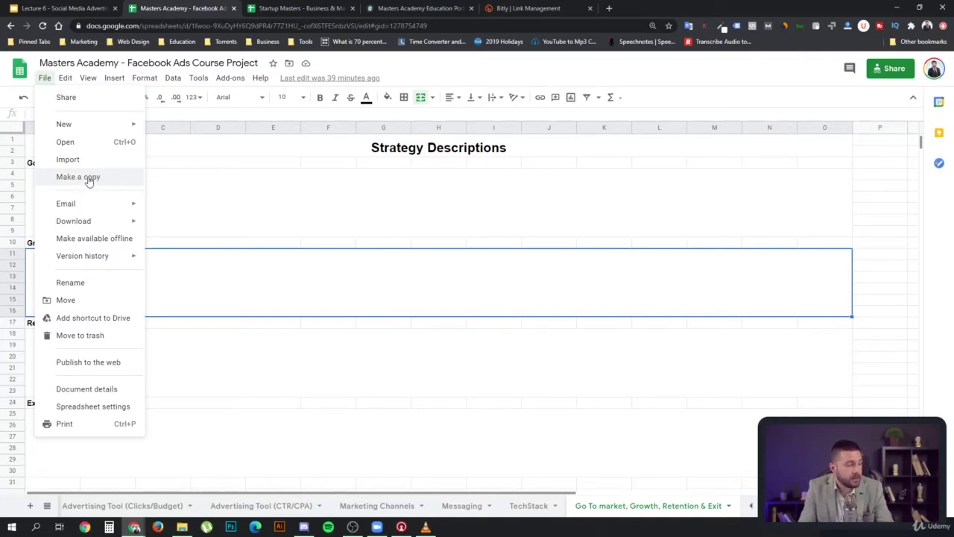
pyautogui.click(89, 179)
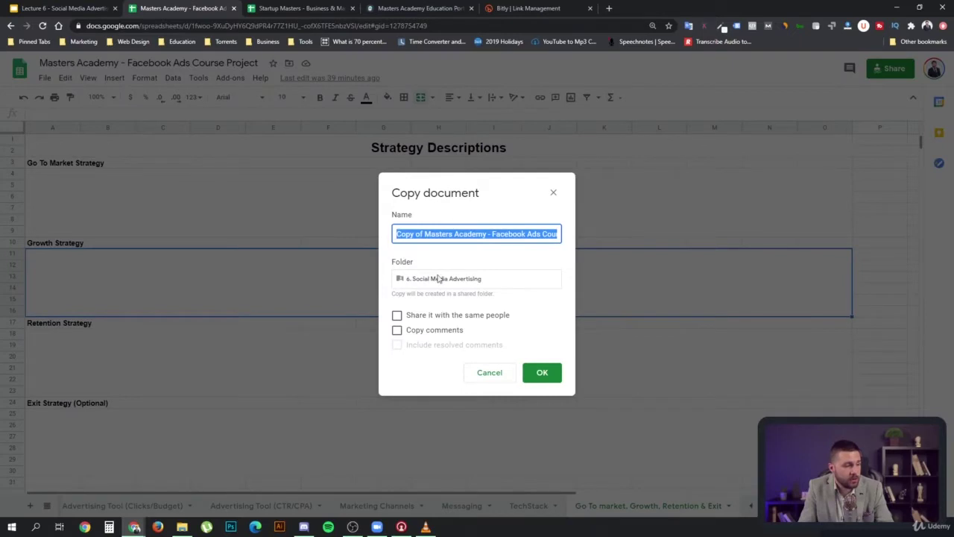
pyautogui.click(489, 374)
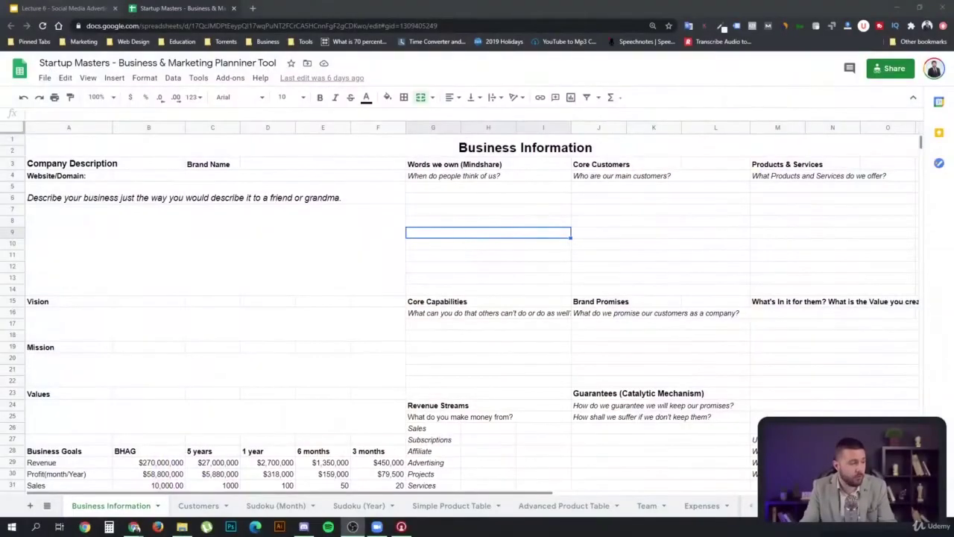
pyautogui.click(451, 258)
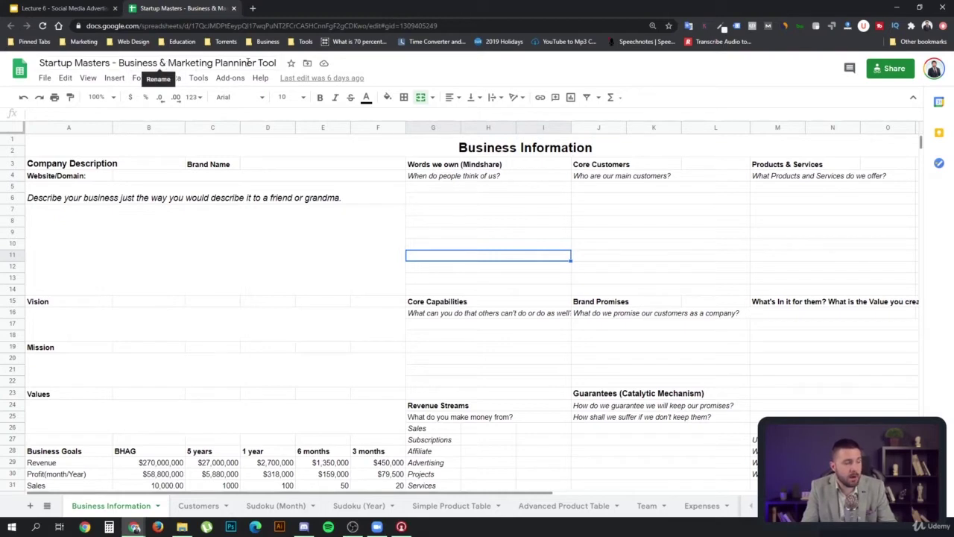
pyautogui.click(419, 246)
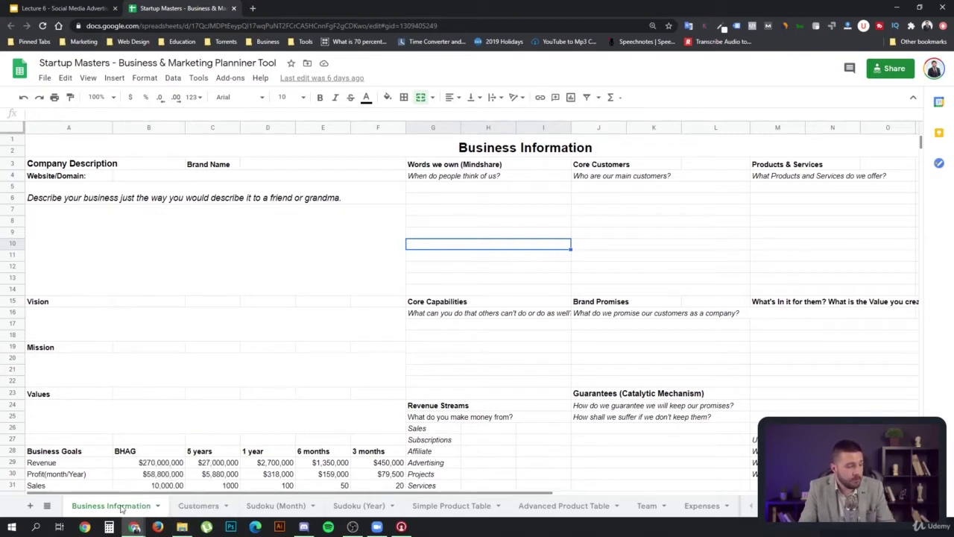
# Examine the Vision, Mission and Values areas and the mindshare, Core Customers and Products & Services lists on the Business Information sheet.
pyautogui.scroll(-1, 317, 321)
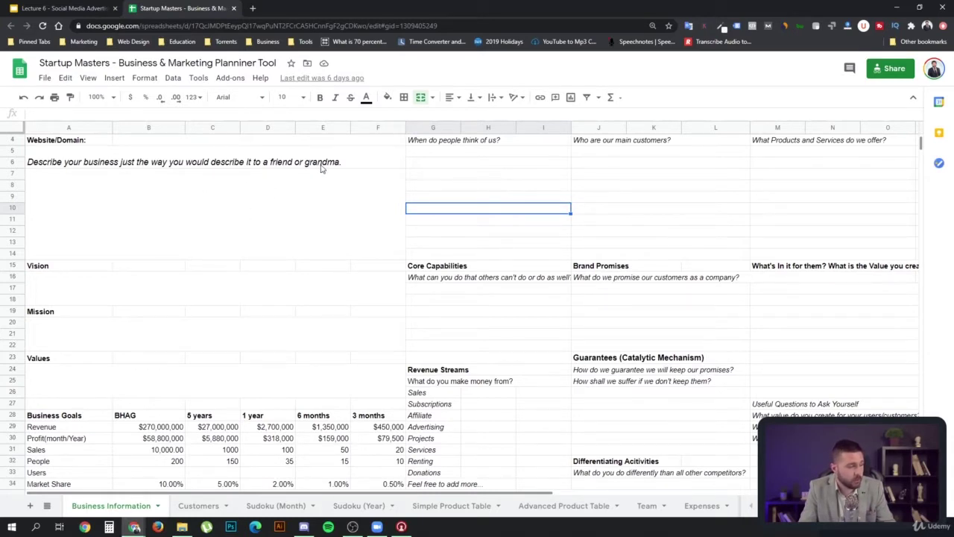
pyautogui.click(114, 295)
pyautogui.click(171, 336)
pyautogui.click(158, 384)
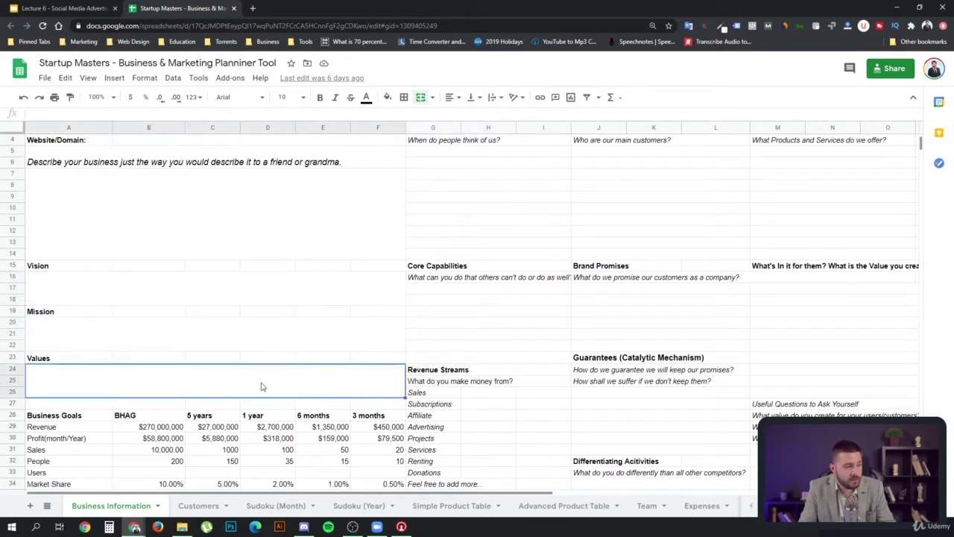
pyautogui.scroll(1, 571, 358)
pyautogui.click(504, 212)
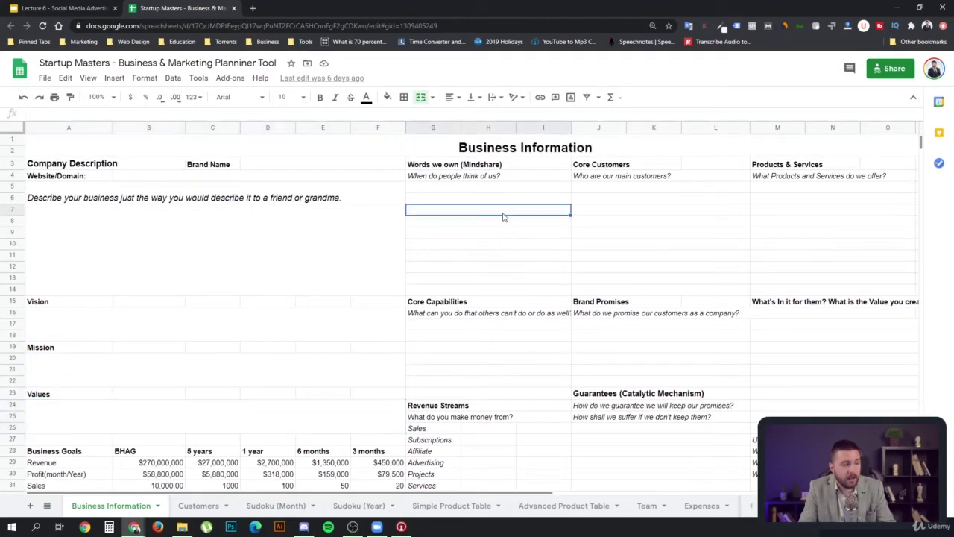
pyautogui.moveTo(490, 187); pyautogui.dragTo(515, 266)
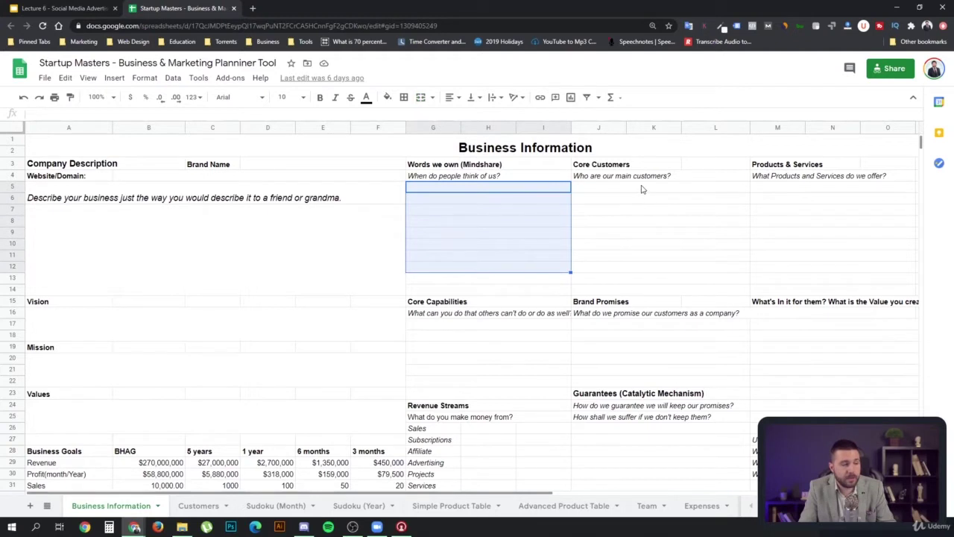
pyautogui.moveTo(641, 189); pyautogui.dragTo(648, 271)
pyautogui.moveTo(801, 198); pyautogui.dragTo(806, 268)
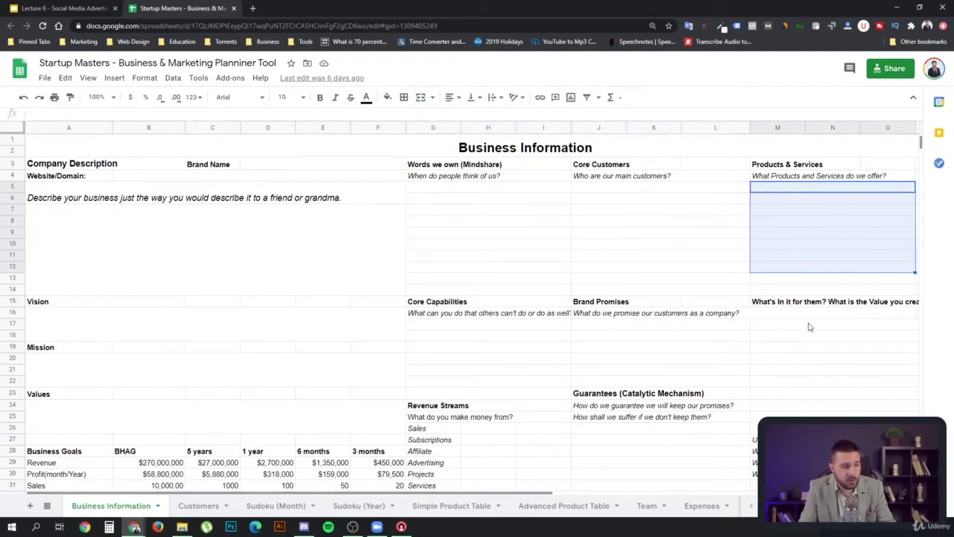
# Examine the customer value, Revenue Streams and Business Goals sections, including the example goals, on the Business Information sheet.
pyautogui.scroll(-2, 823, 341)
pyautogui.moveTo(794, 232); pyautogui.dragTo(805, 334)
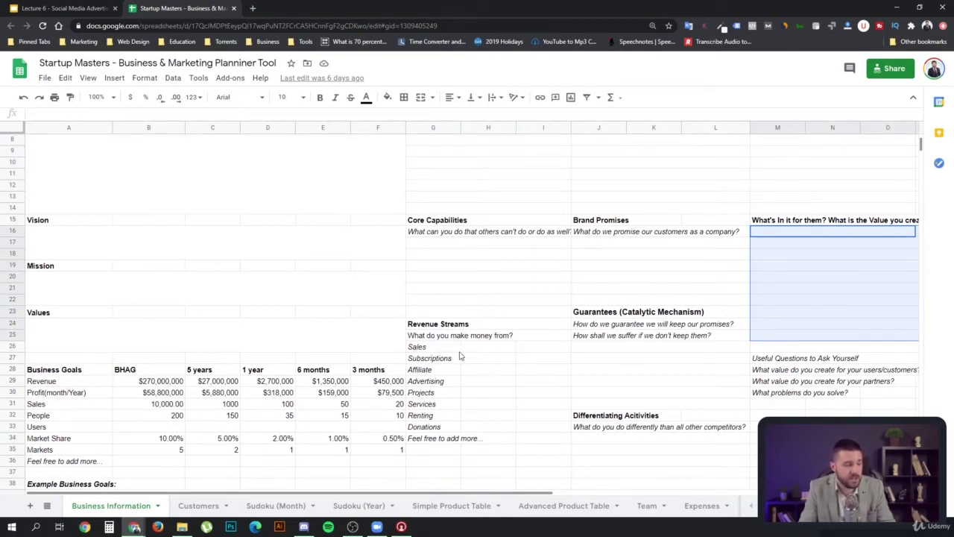
pyautogui.moveTo(488, 347); pyautogui.dragTo(548, 445)
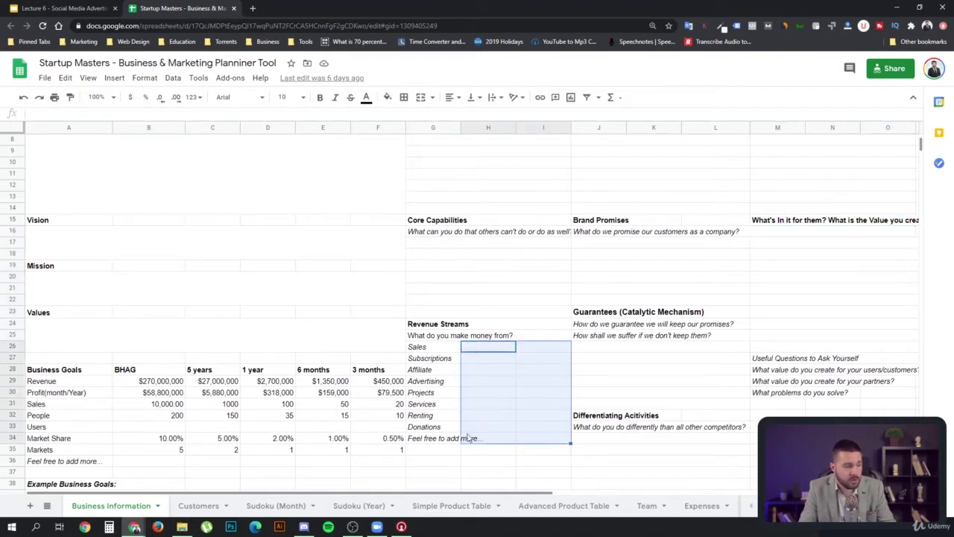
pyautogui.moveTo(128, 383); pyautogui.dragTo(384, 450)
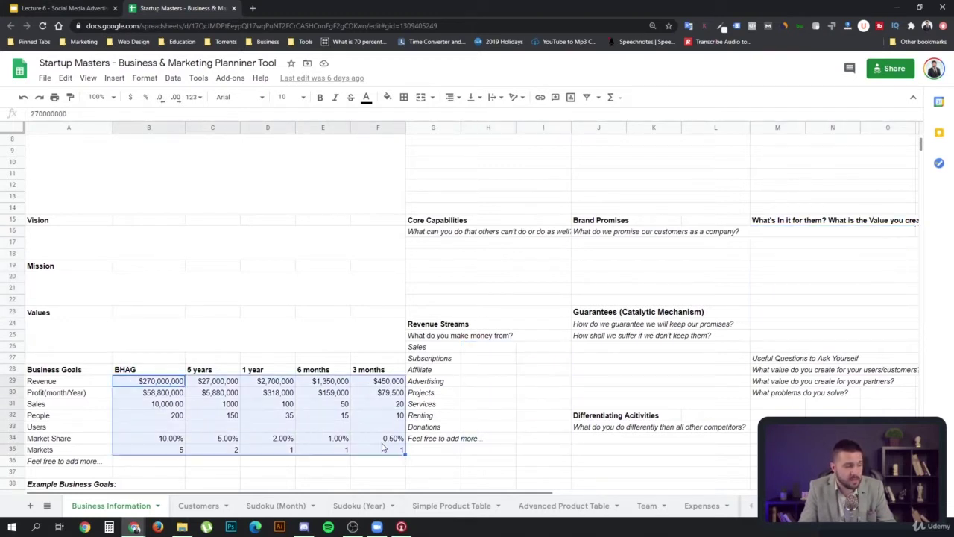
pyautogui.scroll(-2, 724, 391)
pyautogui.scroll(-1, 558, 349)
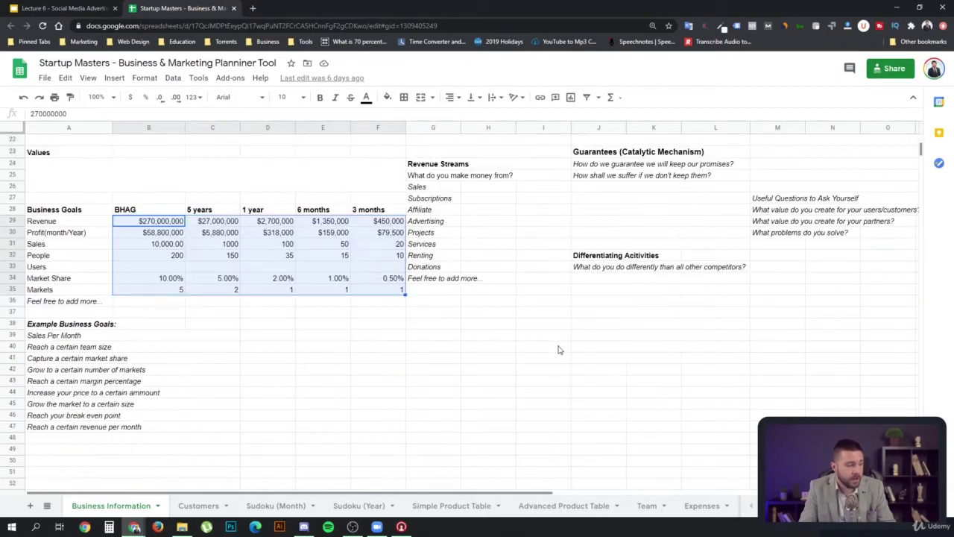
pyautogui.scroll(2, 531, 351)
pyautogui.scroll(3, 532, 351)
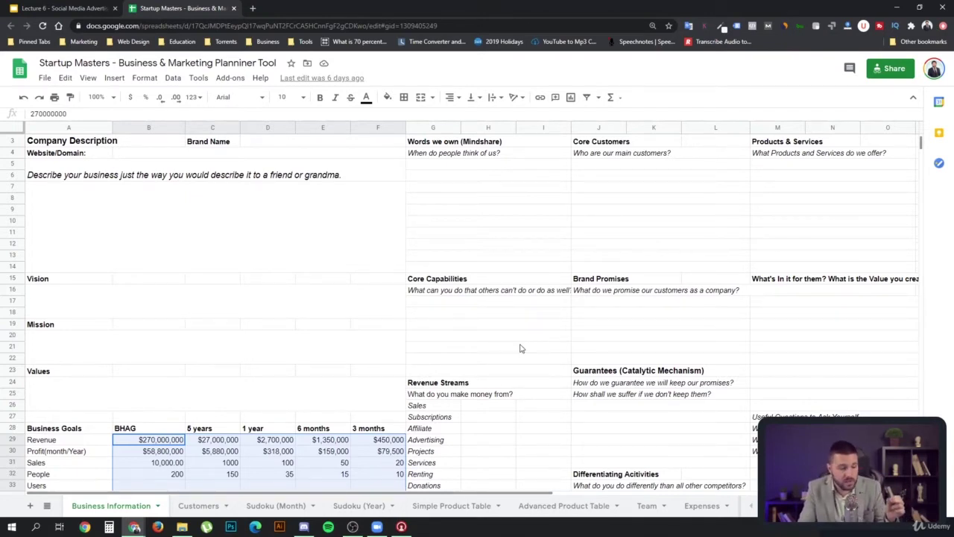
# Open the Customers sheet and examine the three segments' description areas and the Individuals fields of Segment 1.
pyautogui.click(199, 507)
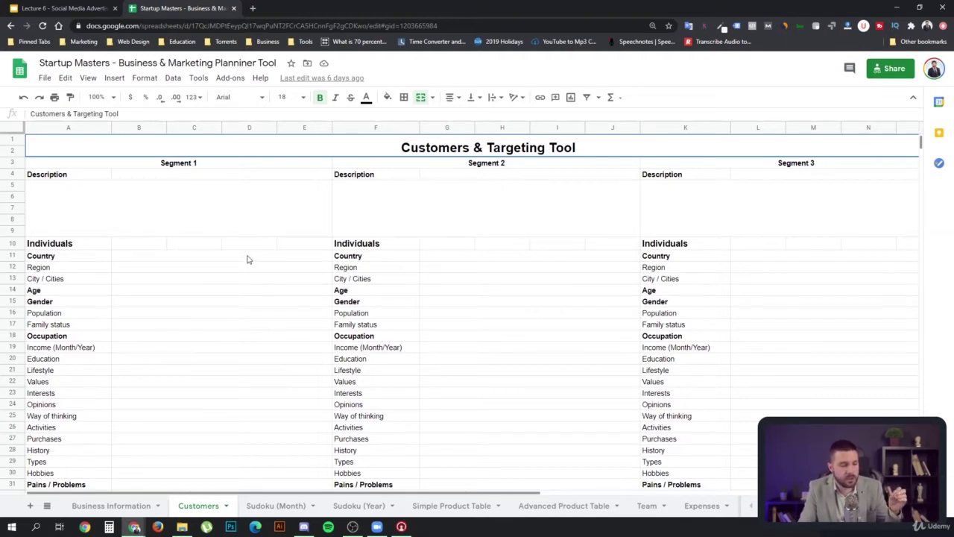
pyautogui.click(237, 219)
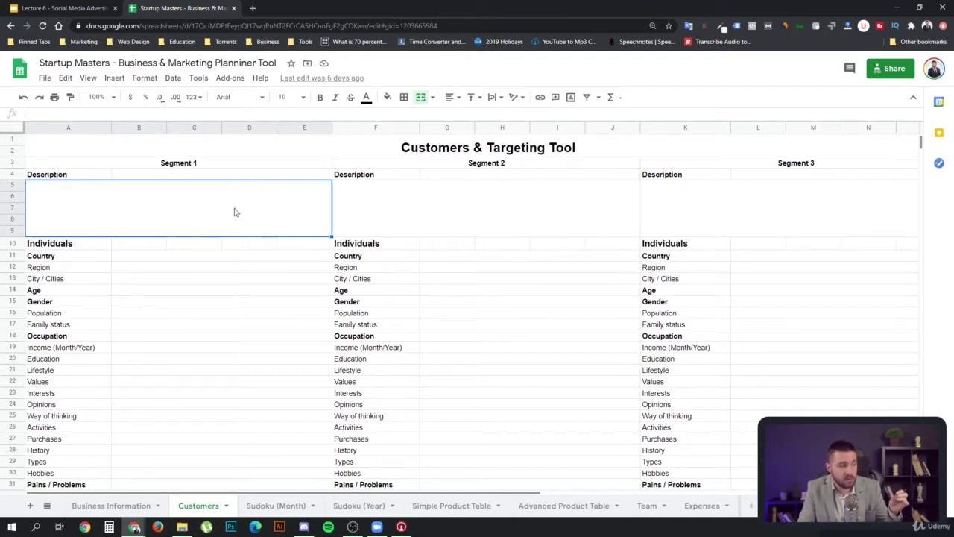
pyautogui.moveTo(728, 211); pyautogui.dragTo(303, 214)
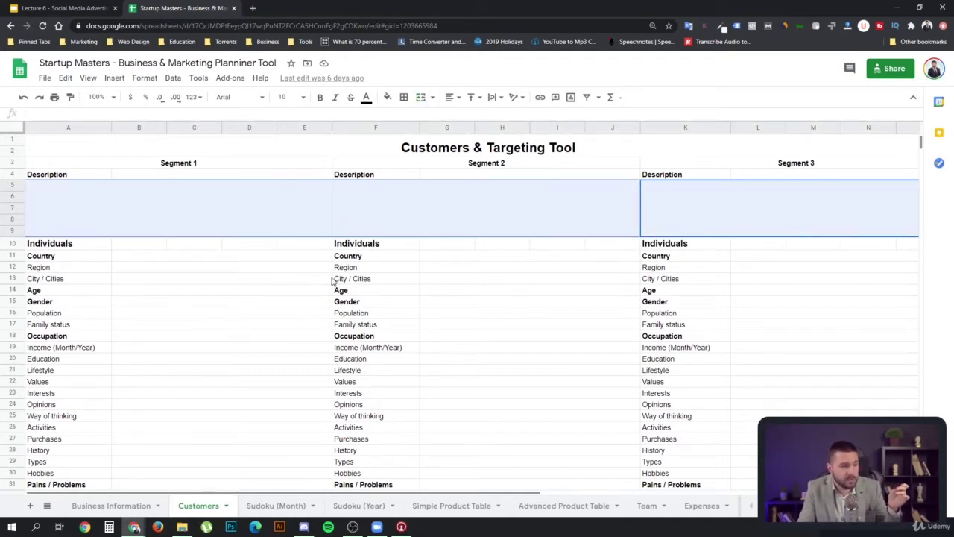
pyautogui.scroll(-2, 228, 213)
pyautogui.moveTo(192, 173); pyautogui.dragTo(191, 421)
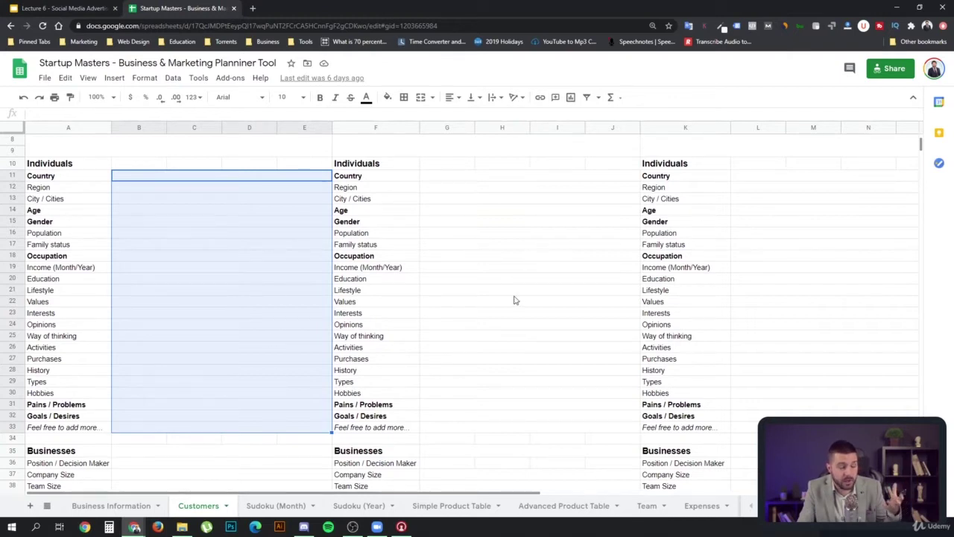
pyautogui.scroll(-1, 488, 298)
pyautogui.scroll(3, 481, 297)
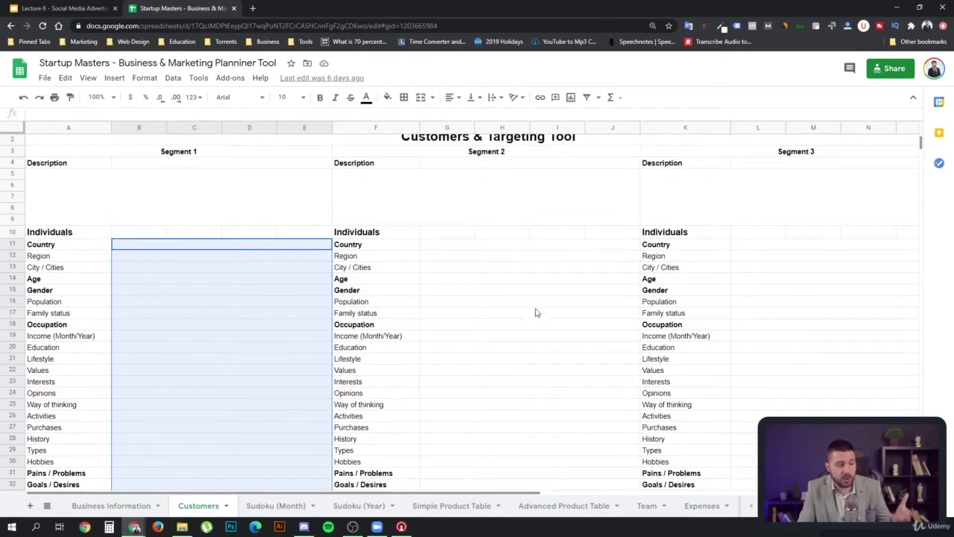
pyautogui.scroll(-5, 523, 302)
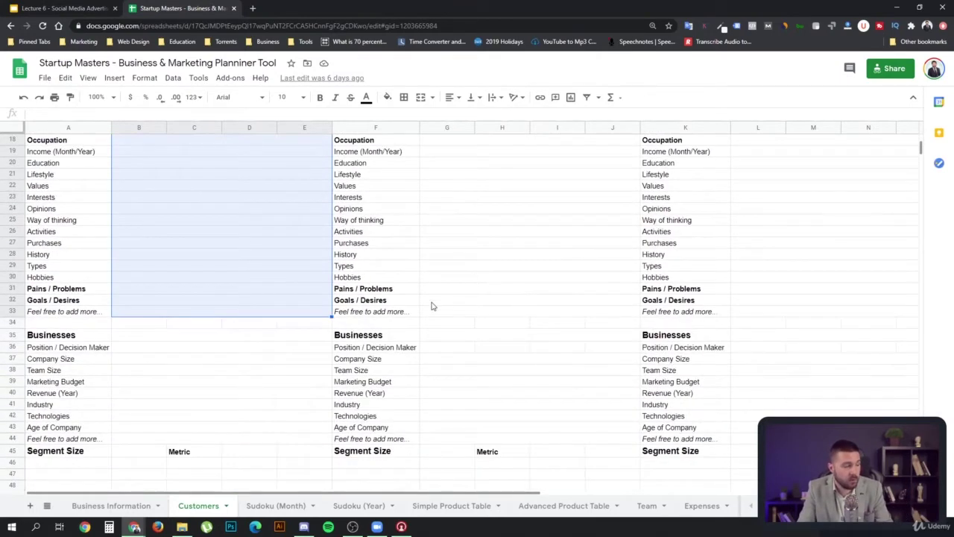
pyautogui.scroll(4, 219, 258)
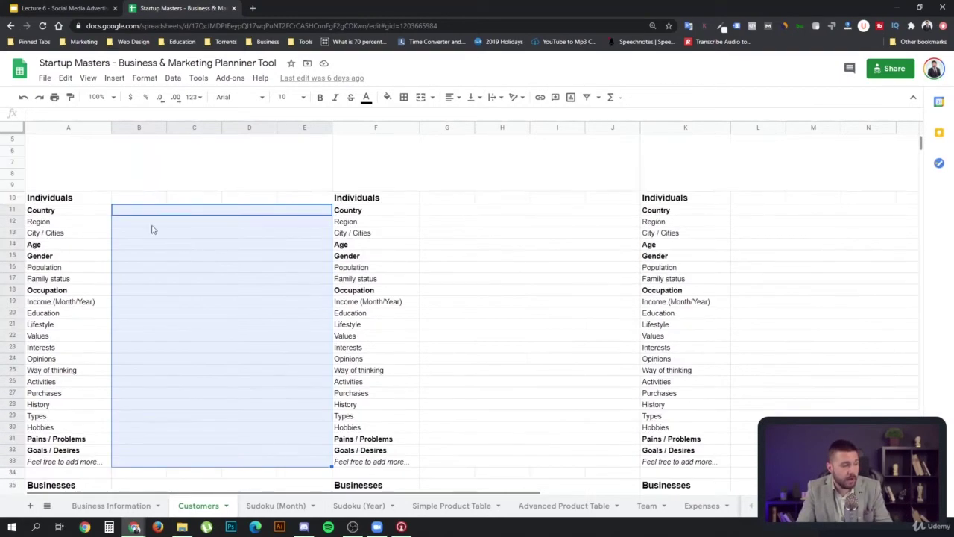
# Examine Segment 1's Individuals and Businesses blocks, including the Segment Size and Metric cells, on the Customers sheet.
pyautogui.moveTo(34, 200); pyautogui.dragTo(224, 469)
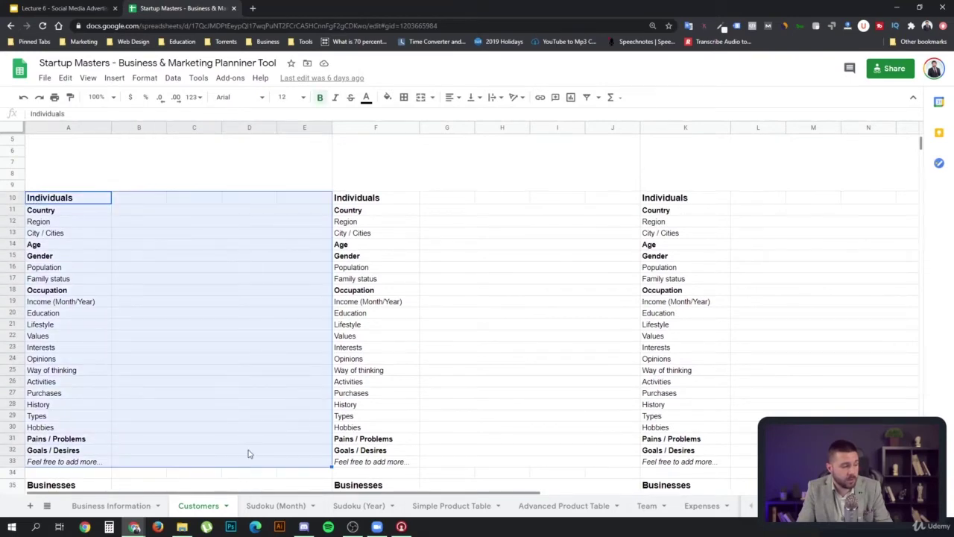
pyautogui.scroll(-3, 221, 423)
pyautogui.scroll(-4, 220, 423)
pyautogui.moveTo(49, 259); pyautogui.dragTo(300, 362)
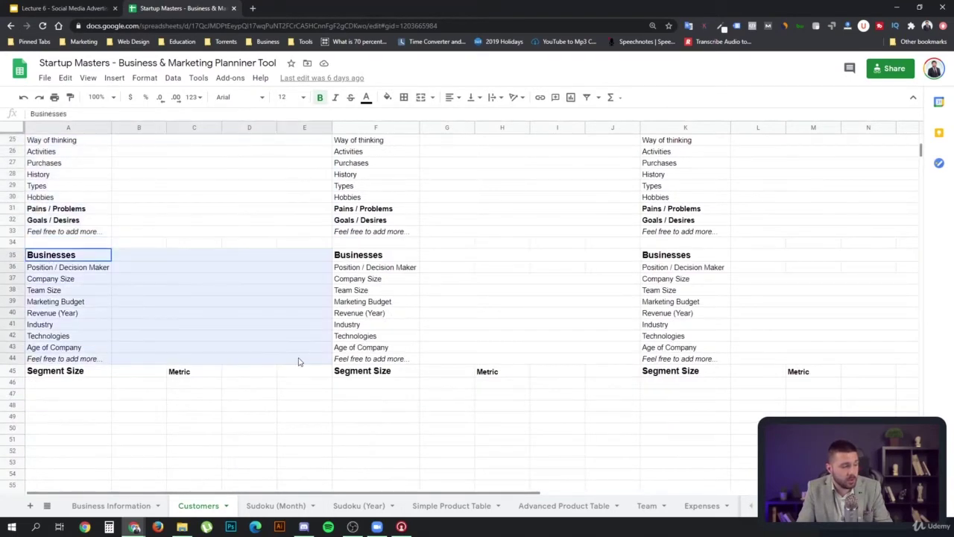
pyautogui.scroll(2, 104, 322)
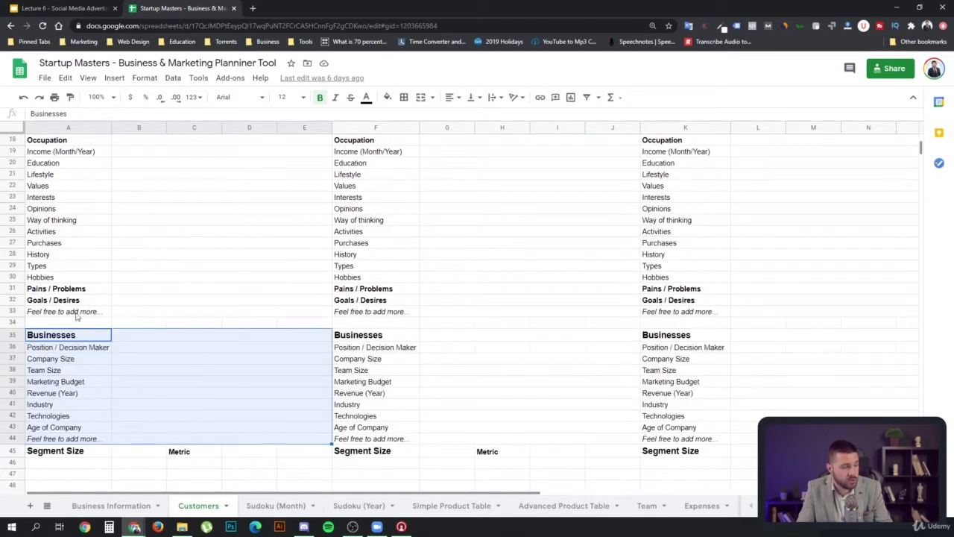
pyautogui.click(29, 313)
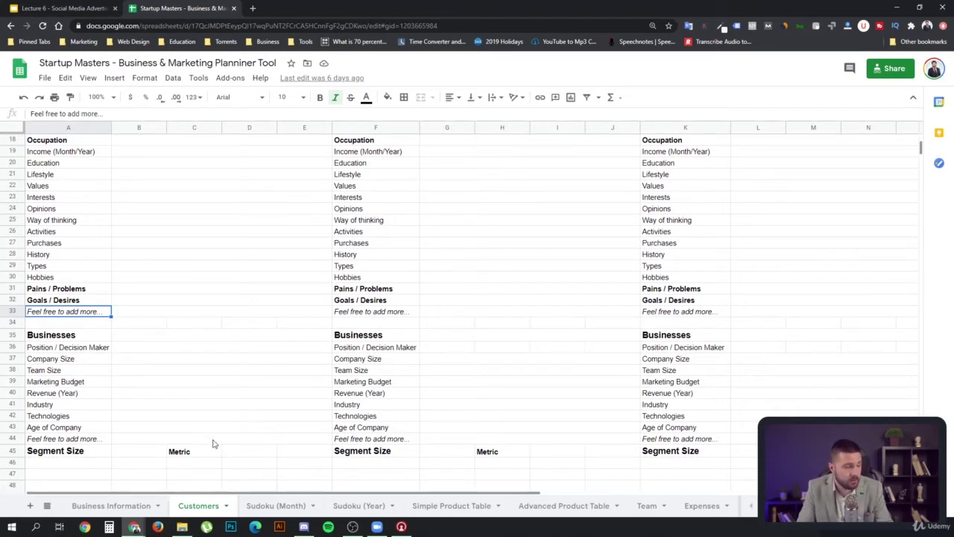
pyautogui.click(138, 457)
pyautogui.click(250, 455)
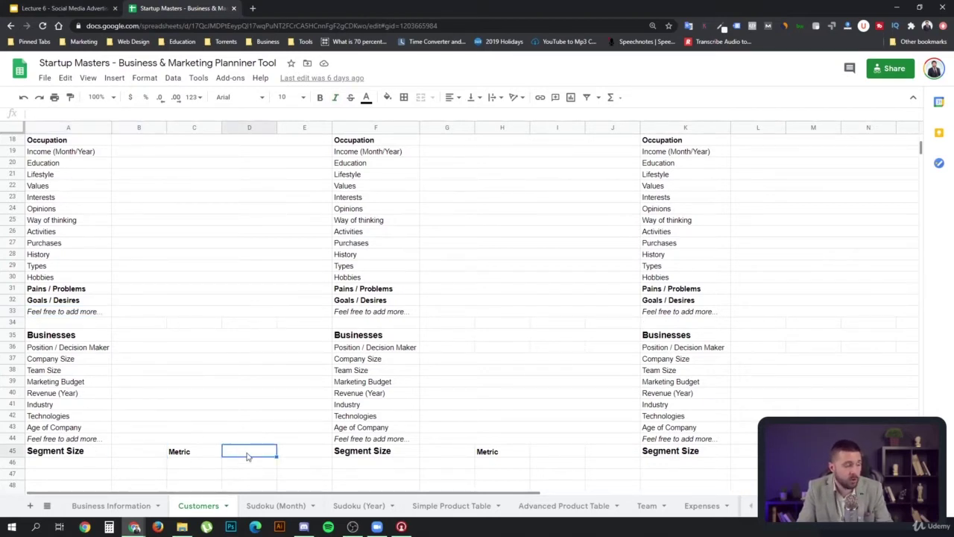
pyautogui.scroll(5, 228, 365)
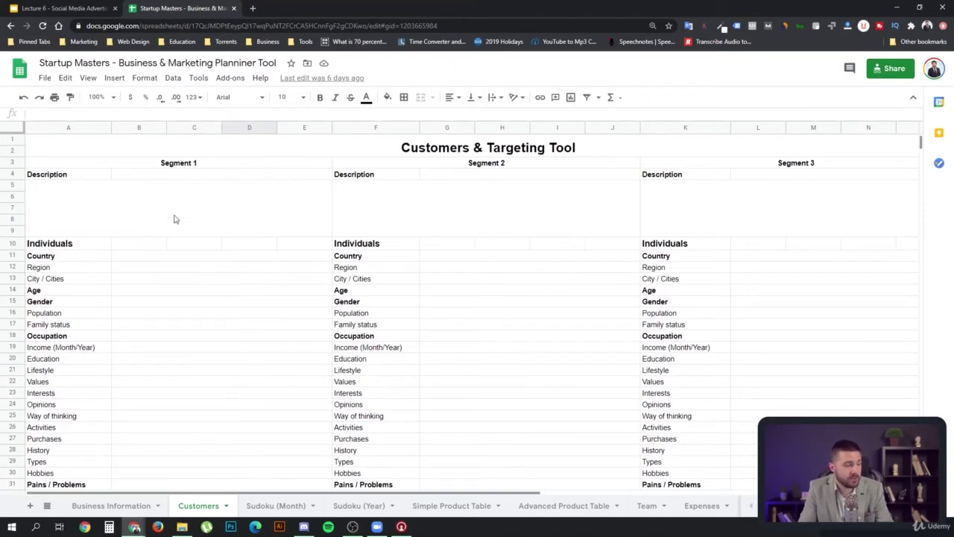
pyautogui.scroll(-1, 302, 324)
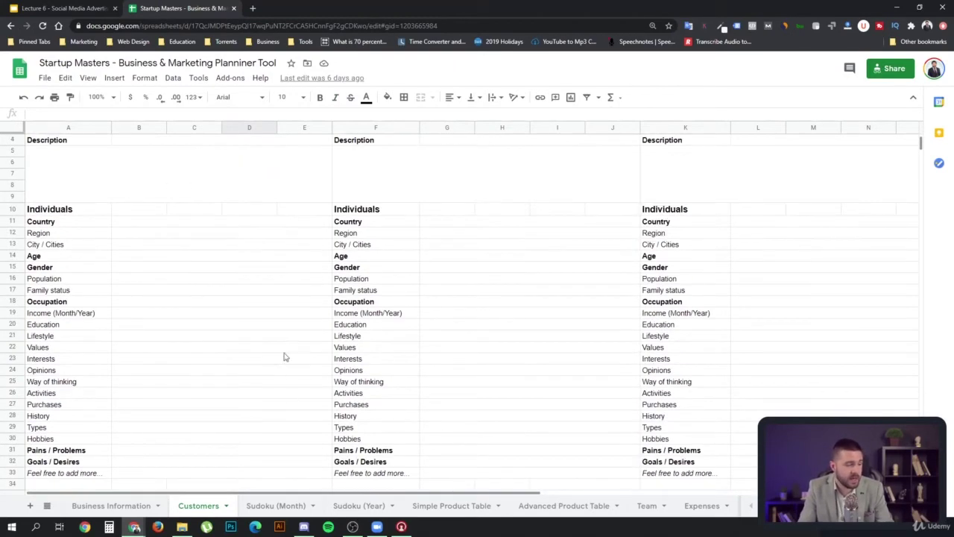
# Compare the Sudoku (Month) and Sudoku (Year) sheets, and select the Expenses value in the yearly model.
pyautogui.click(276, 505)
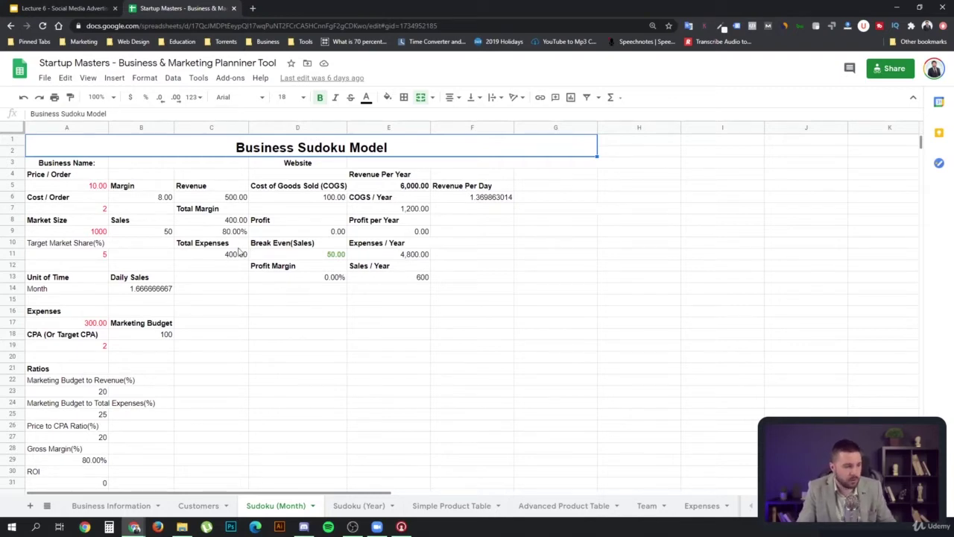
pyautogui.scroll(-2, 212, 263)
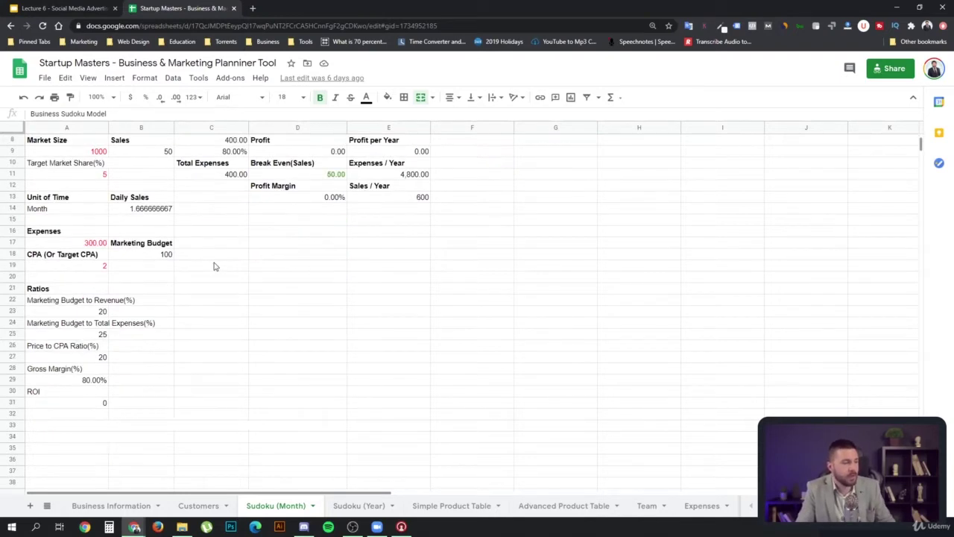
pyautogui.scroll(3, 216, 290)
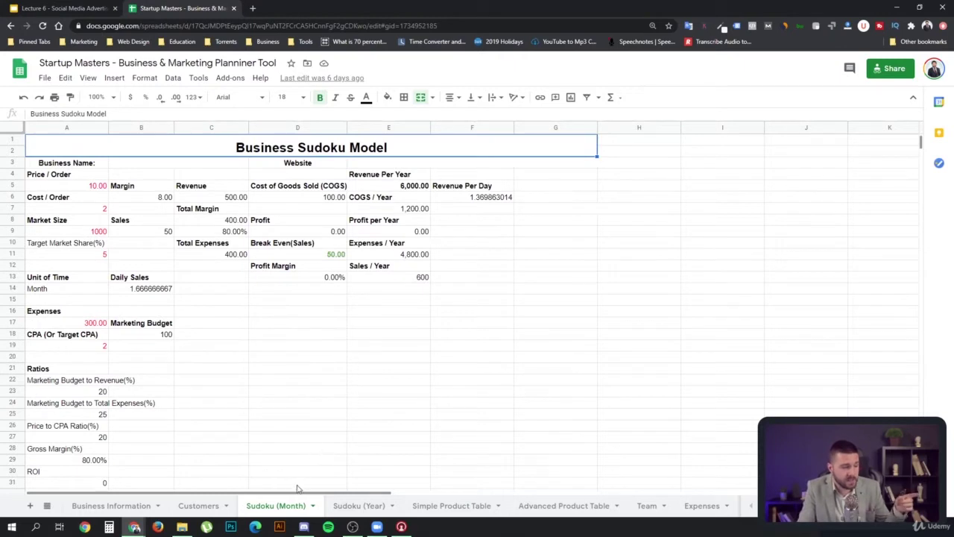
pyautogui.click(355, 507)
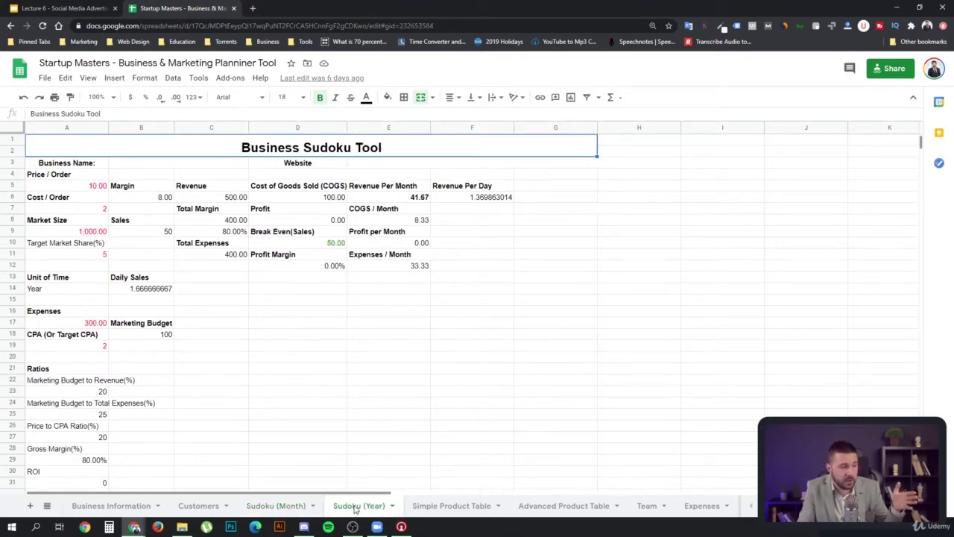
pyautogui.click(295, 509)
pyautogui.click(337, 505)
pyautogui.click(77, 326)
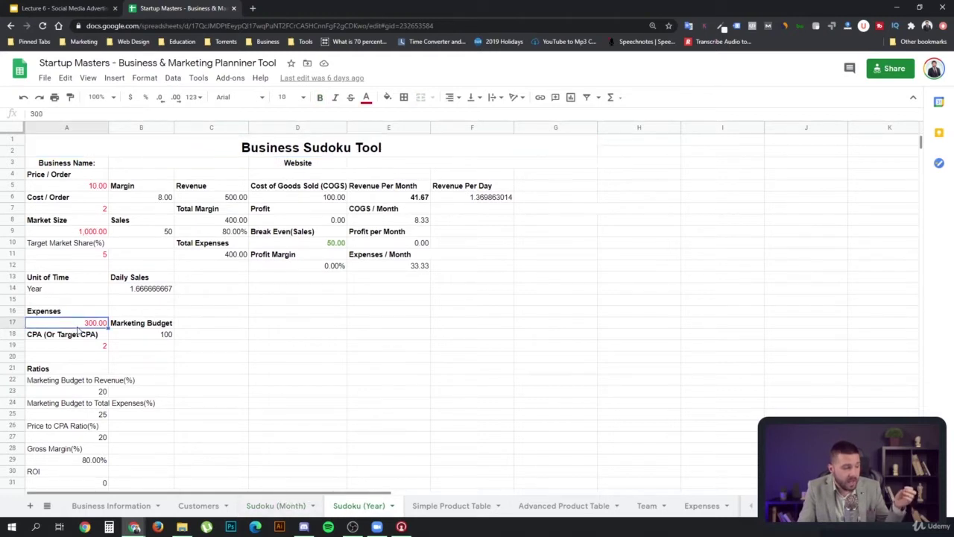
# Examine the CPA and Marketing Budget cells and the overall block of inputs and results on the Sudoku (Year) sheet.
pyautogui.click(93, 349)
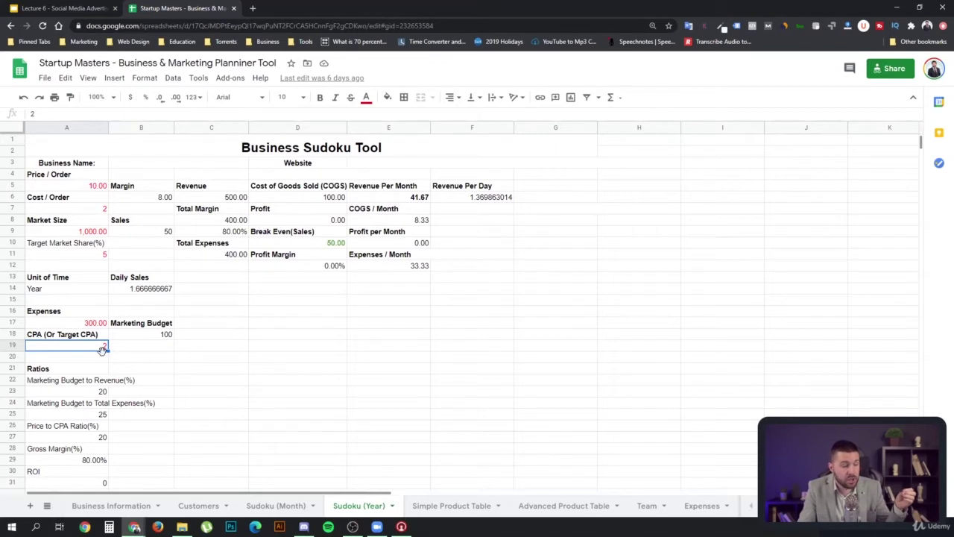
pyautogui.click(158, 336)
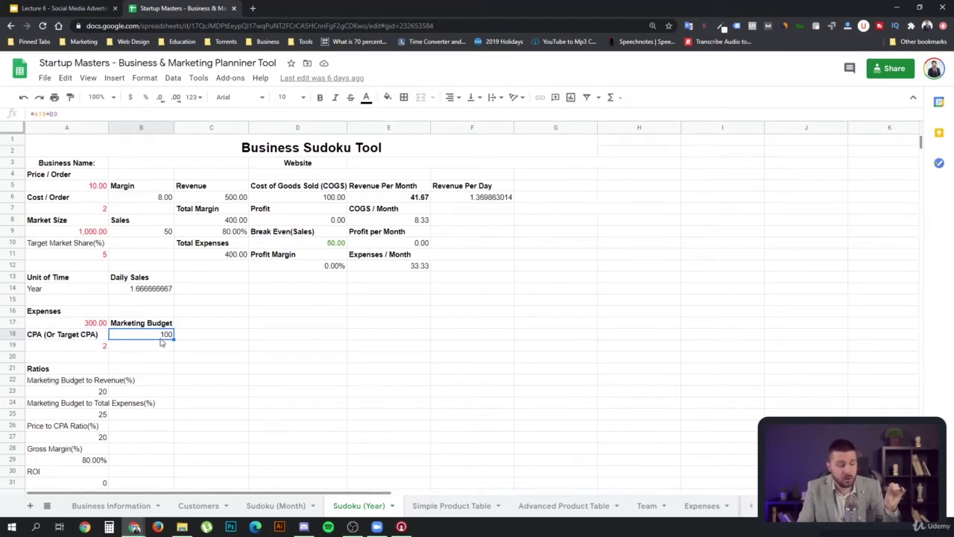
pyautogui.moveTo(52, 174); pyautogui.dragTo(375, 375)
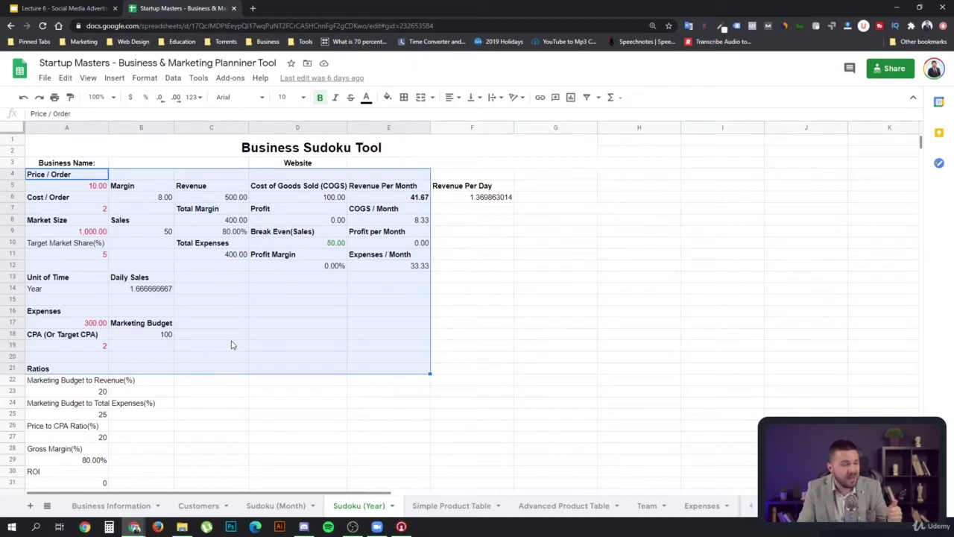
# View the Simple Product Table, and examine the product rows and Target CPA column on the Advanced Product Table sheet.
pyautogui.click(472, 511)
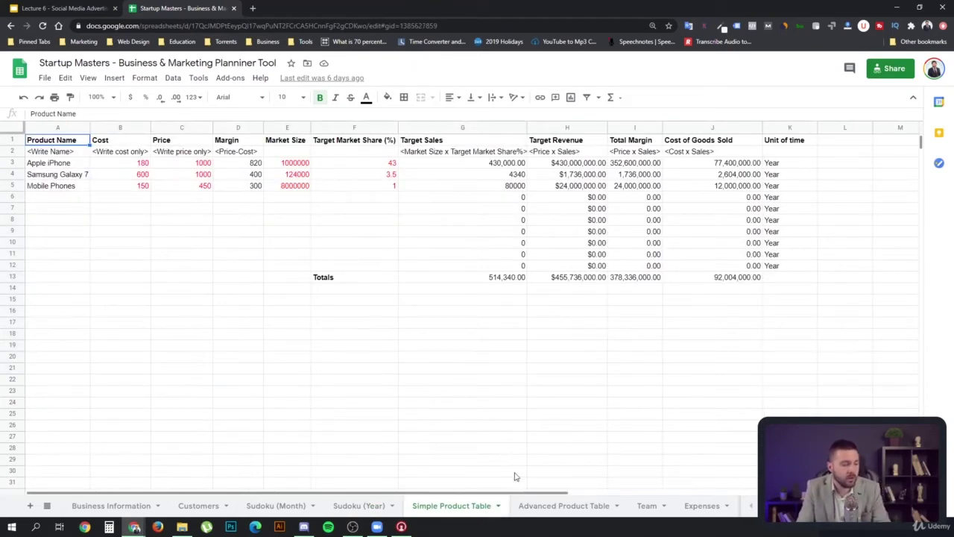
pyautogui.click(559, 509)
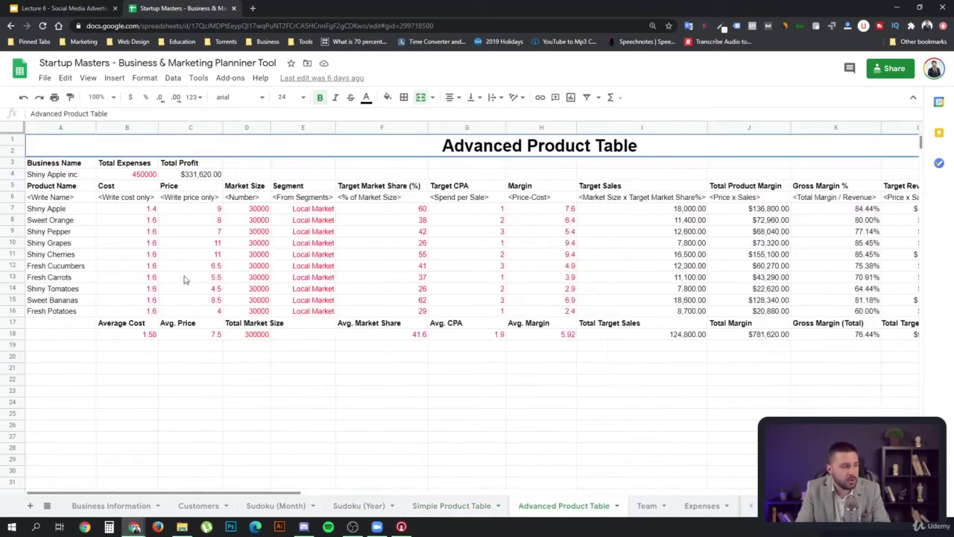
pyautogui.moveTo(51, 197); pyautogui.dragTo(569, 323)
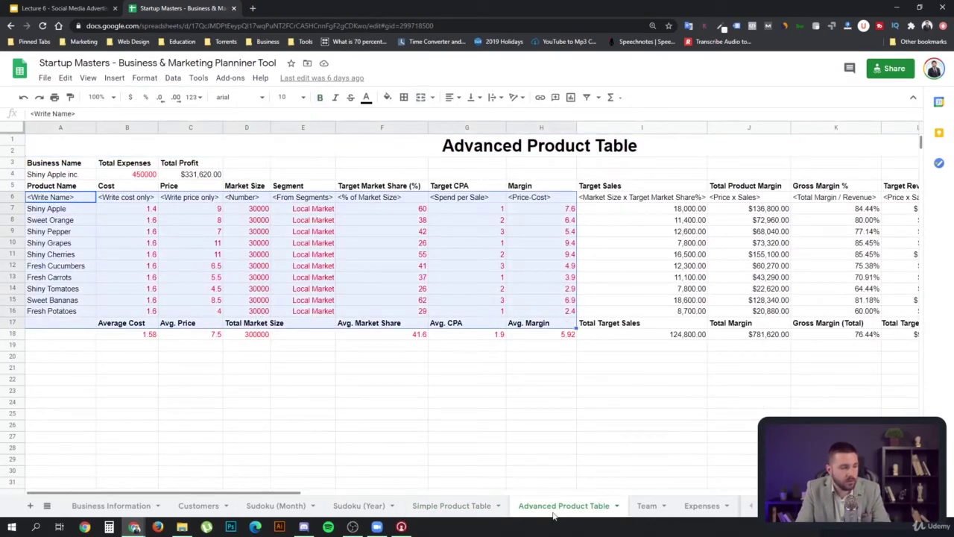
pyautogui.click(48, 234)
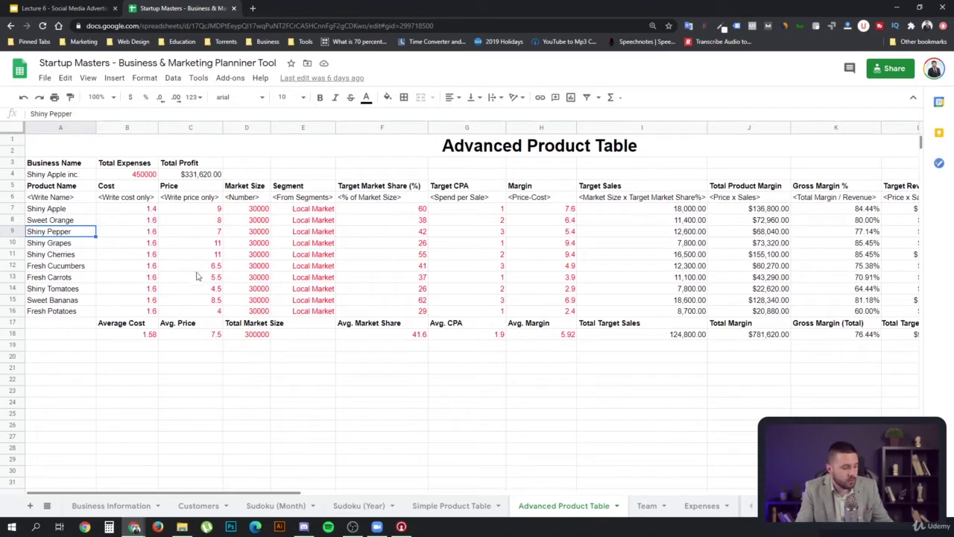
pyautogui.moveTo(80, 212); pyautogui.dragTo(561, 280)
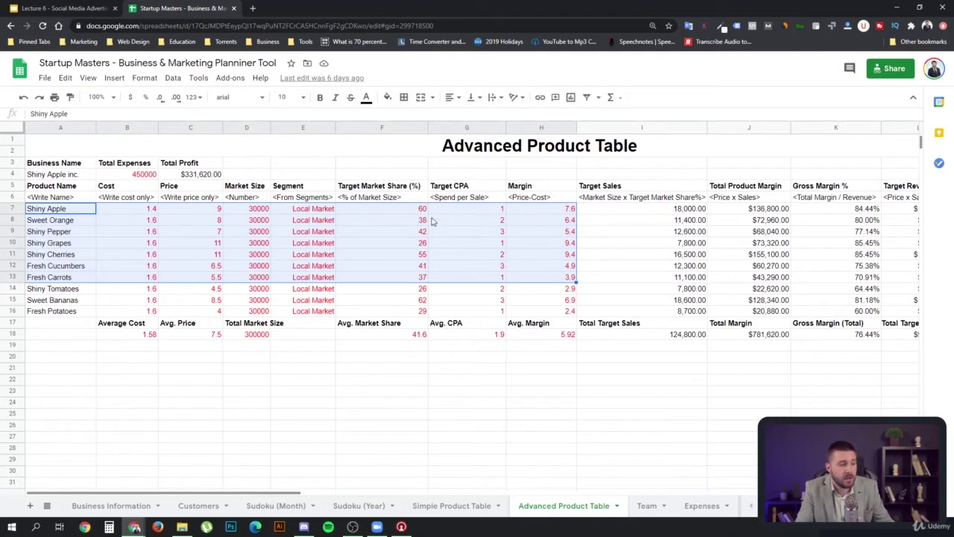
pyautogui.click(483, 211)
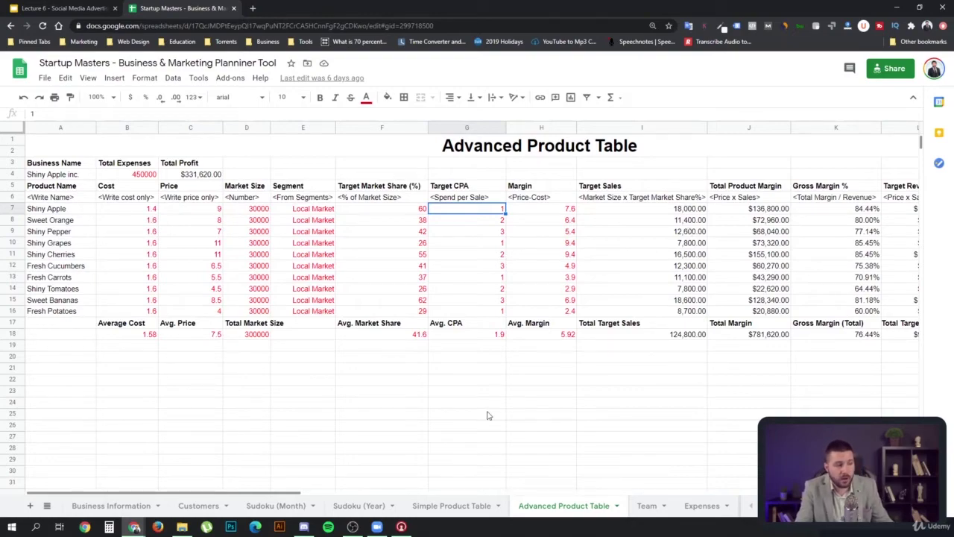
# Examine the marketing cost, profit and yearly total columns at the far end of the Advanced Product Table, and return to its start.
pyautogui.moveTo(287, 494); pyautogui.dragTo(603, 494)
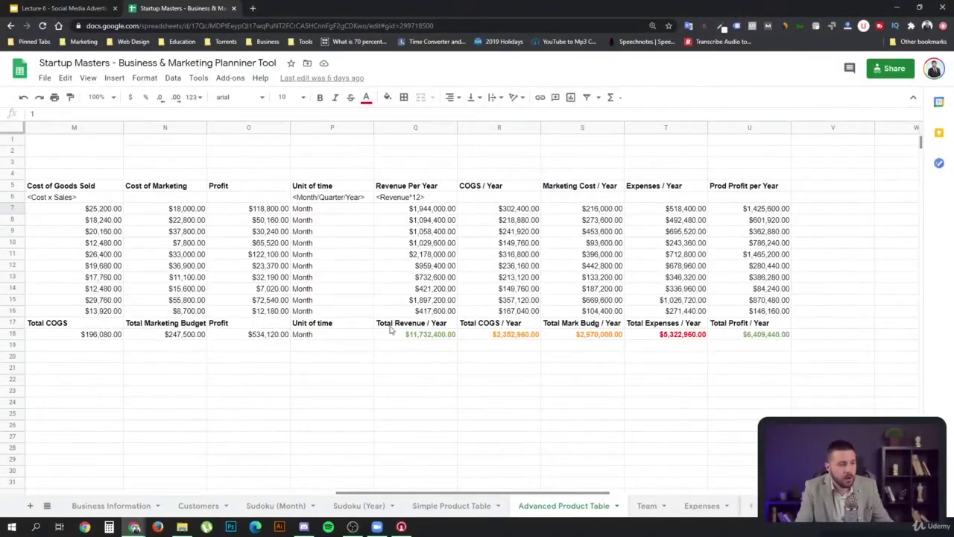
pyautogui.click(566, 493)
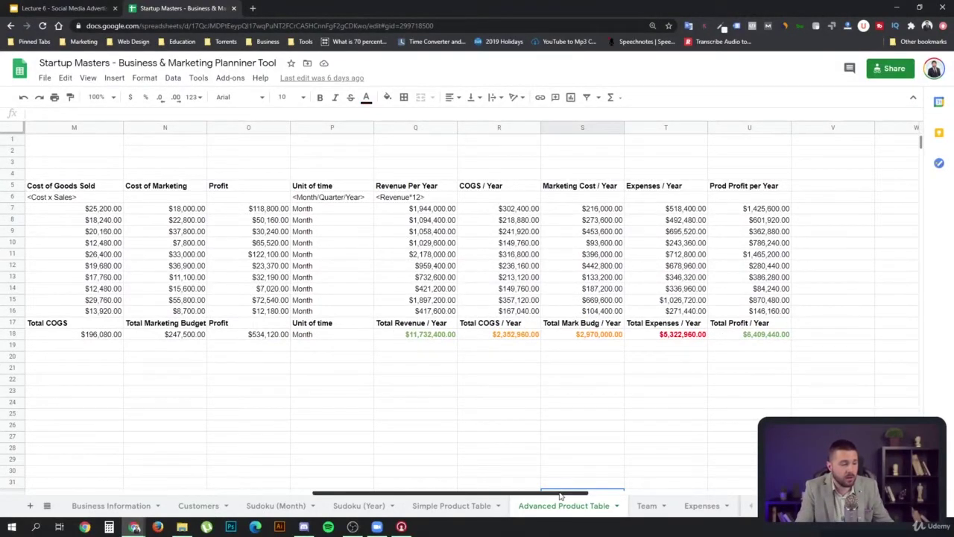
pyautogui.moveTo(553, 493); pyautogui.dragTo(261, 495)
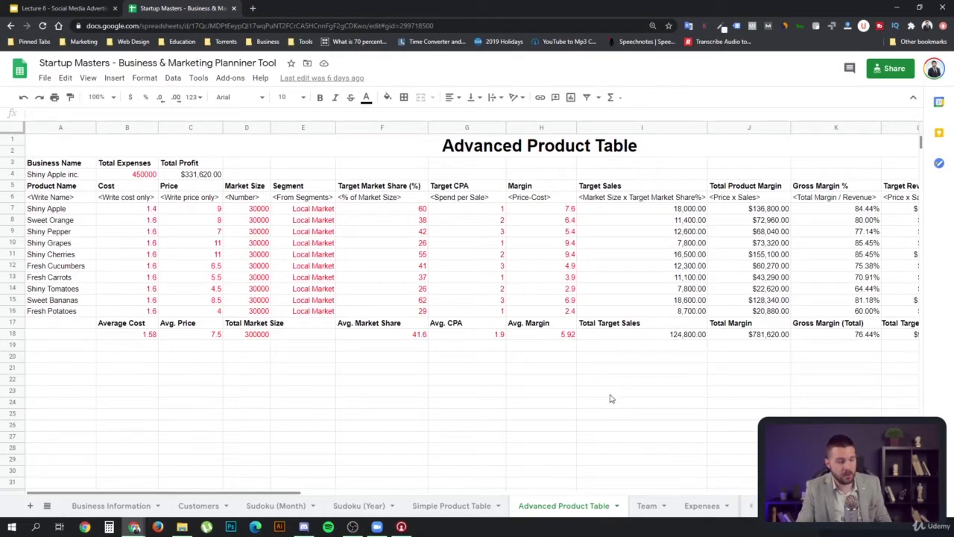
# Open the Team sheet and examine the Function, Person Accountable, KPIs and Result / Outcome columns of the Team Performance Tool.
pyautogui.click(648, 505)
pyautogui.moveTo(182, 185); pyautogui.dragTo(581, 361)
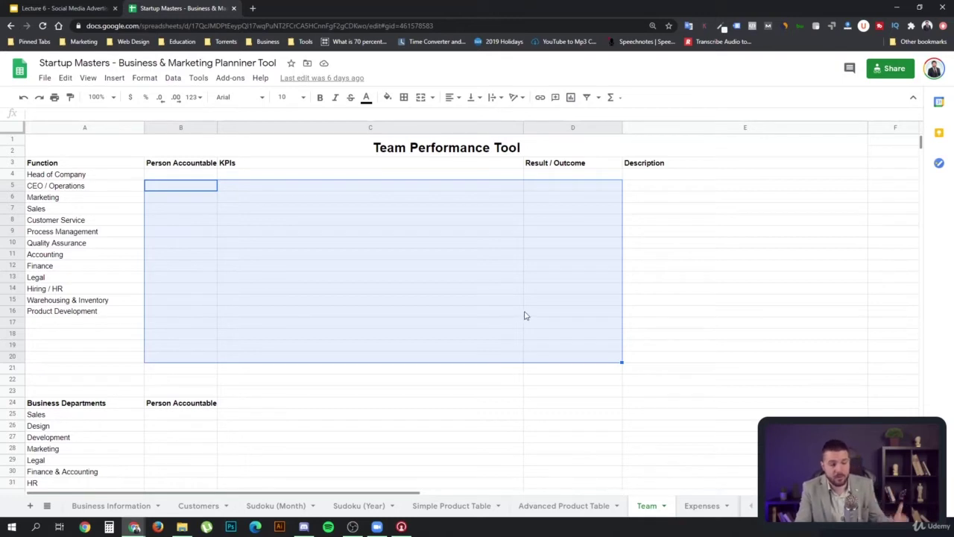
pyautogui.moveTo(189, 177); pyautogui.dragTo(615, 335)
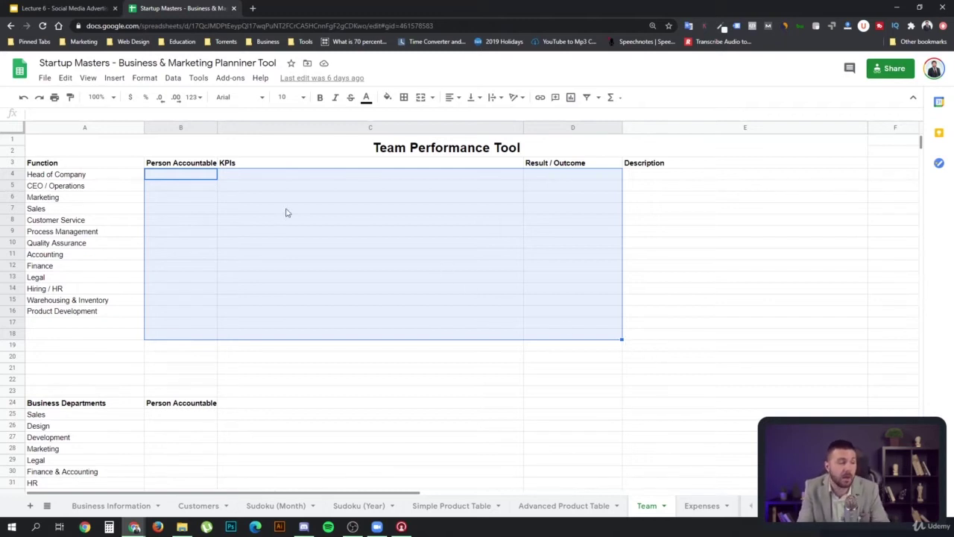
pyautogui.moveTo(107, 179); pyautogui.dragTo(529, 332)
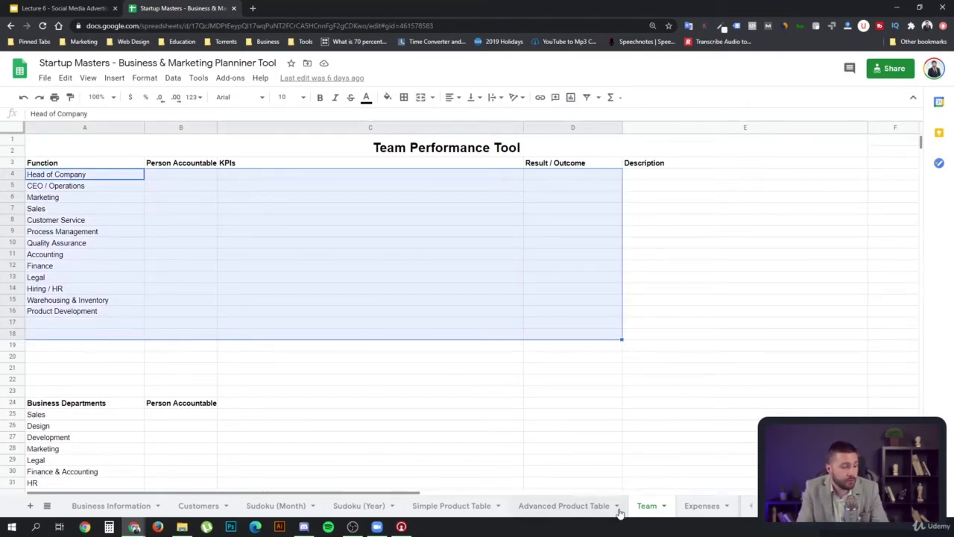
pyautogui.click(156, 195)
pyautogui.moveTo(189, 173); pyautogui.dragTo(207, 317)
pyautogui.moveTo(256, 177); pyautogui.dragTo(311, 318)
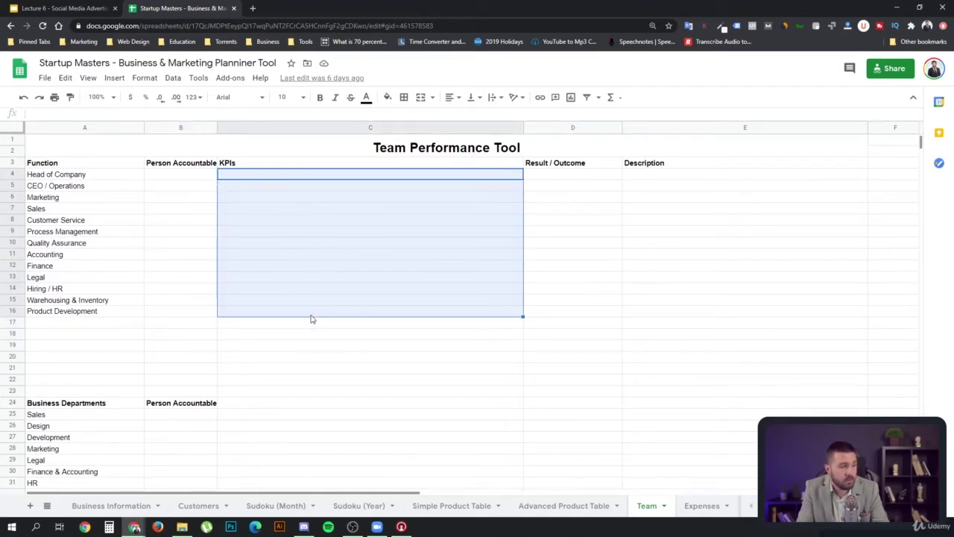
# Examine the Marketing function's row and its KPIs cell on the Team sheet.
pyautogui.click(73, 198)
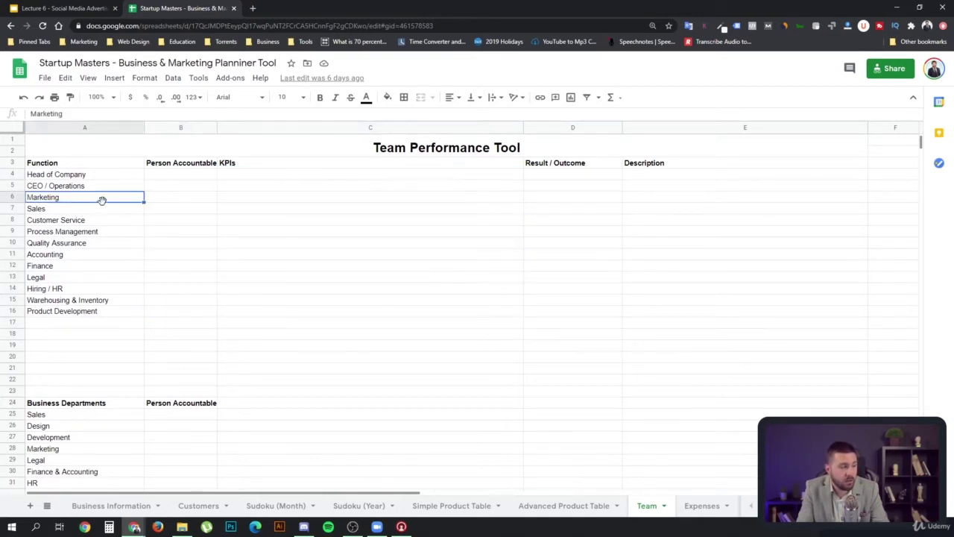
pyautogui.moveTo(79, 190); pyautogui.dragTo(335, 212)
pyautogui.moveTo(96, 200); pyautogui.dragTo(311, 205)
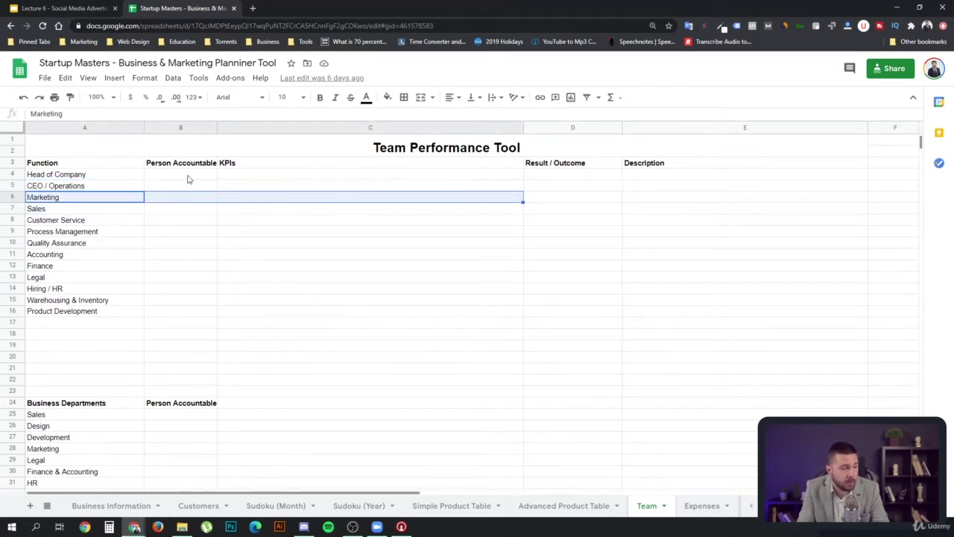
pyautogui.click(277, 201)
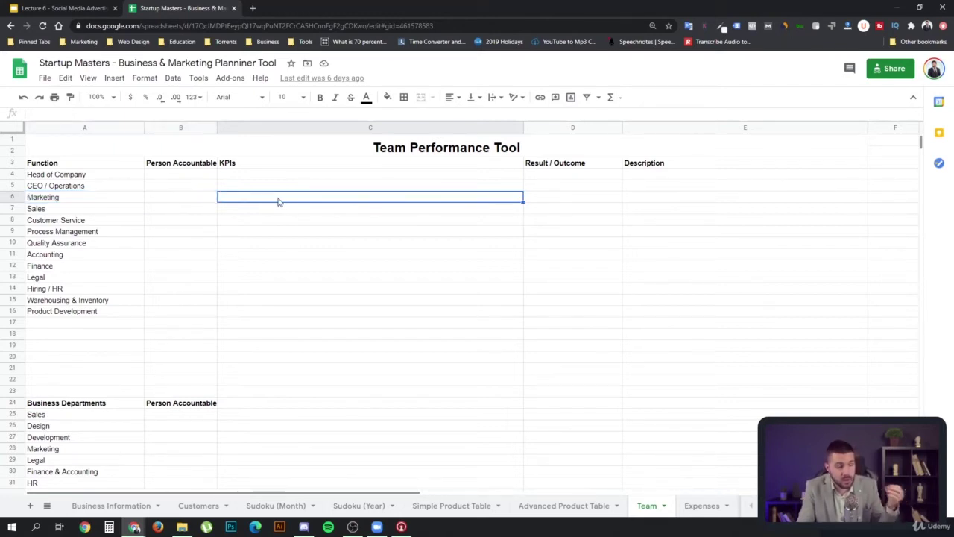
pyautogui.click(267, 186)
pyautogui.click(265, 195)
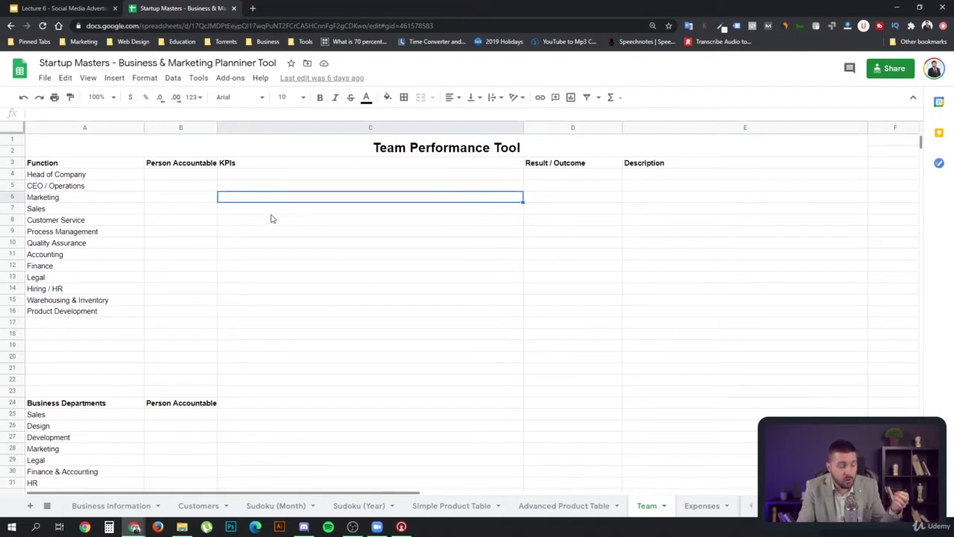
# Compare the Expenses sheet with the CPA and Marketing Budget cells on the Sudoku (Month) sheet.
pyautogui.click(681, 507)
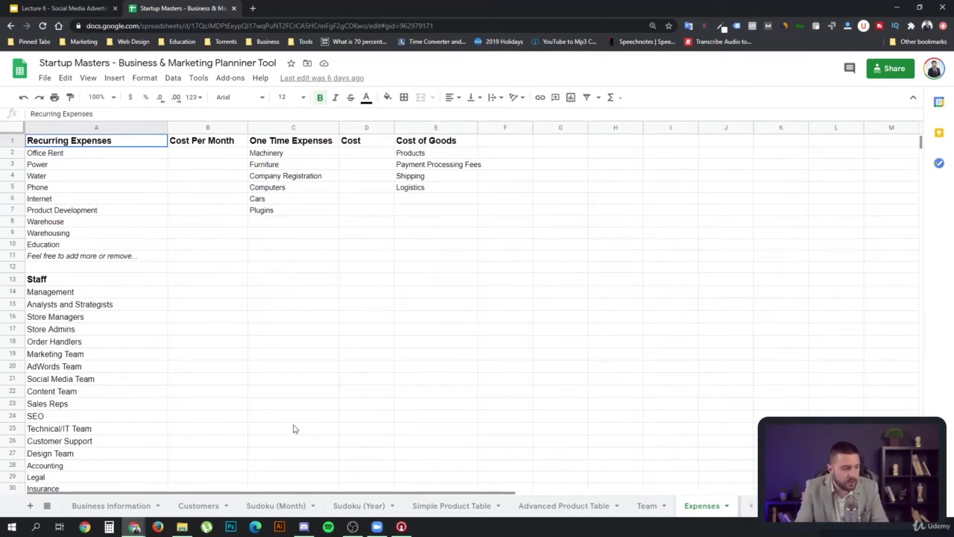
pyautogui.click(277, 505)
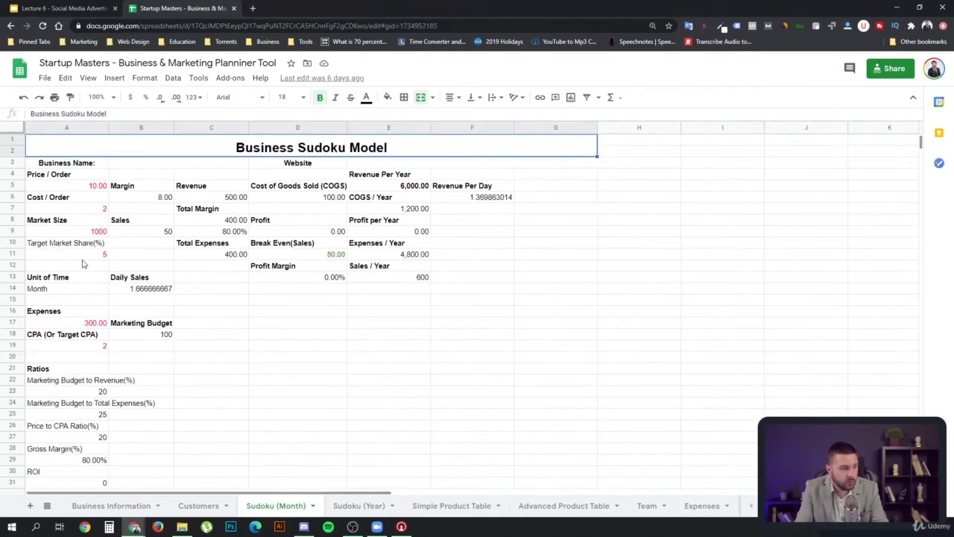
pyautogui.click(83, 351)
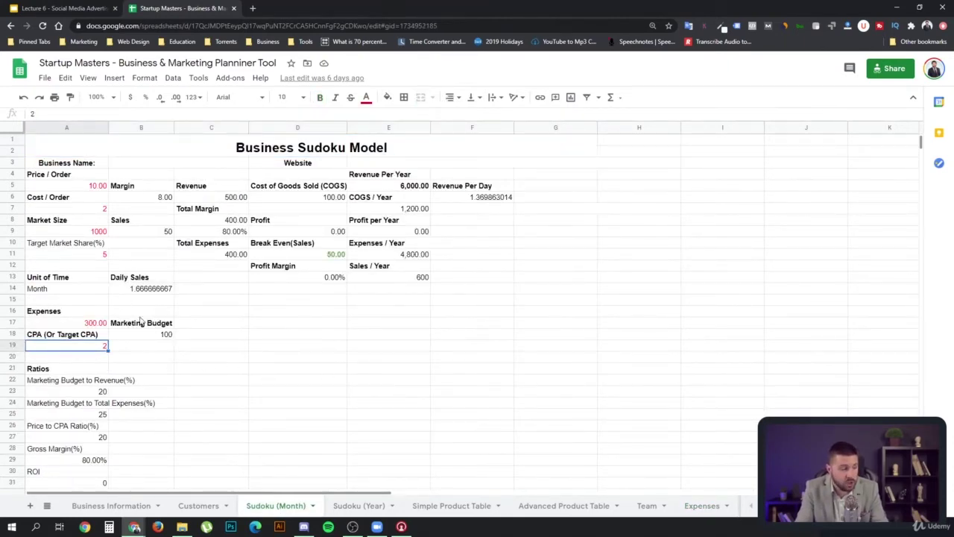
pyautogui.click(147, 335)
pyautogui.click(86, 347)
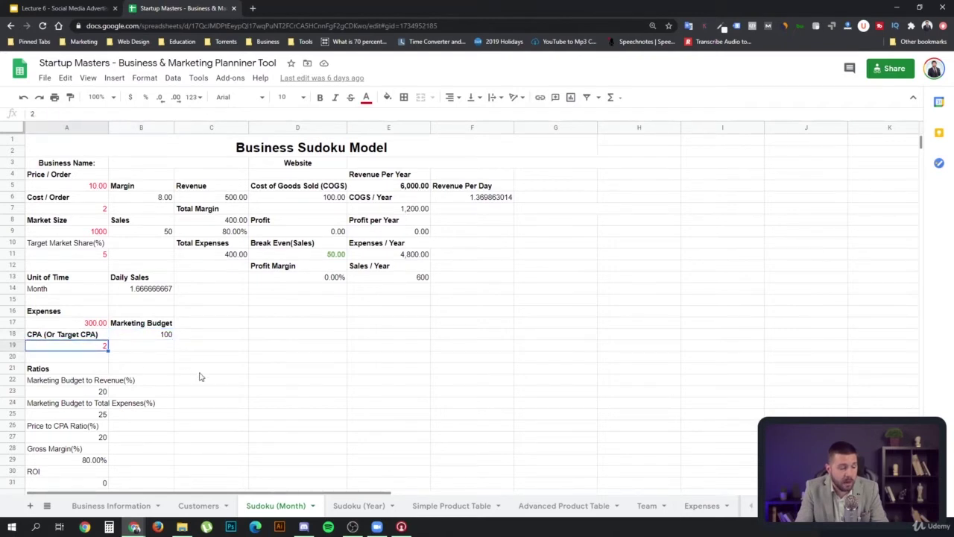
pyautogui.click(700, 507)
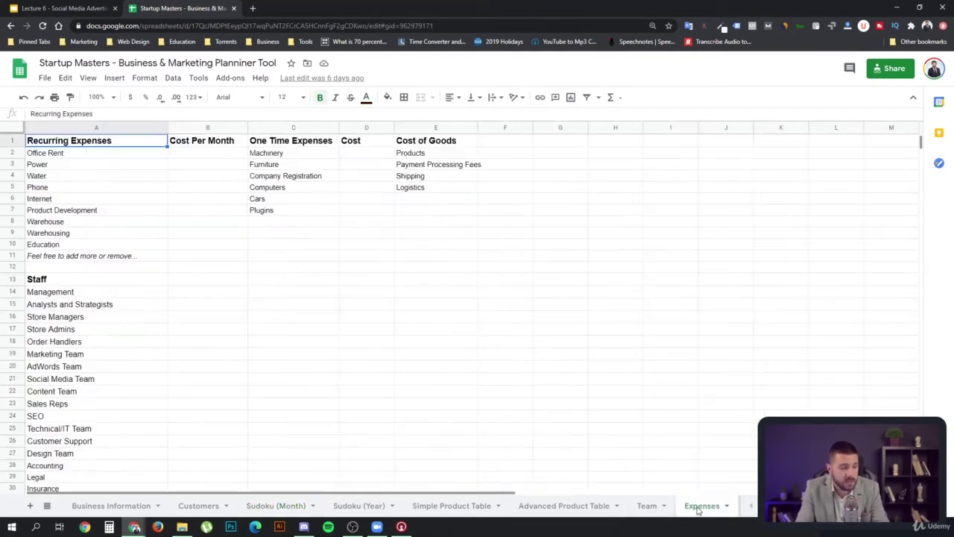
# View the Competitors sheet, and examine the matrix grid and the competitive advantage and disadvantage columns on the Competitive Matrix sheet.
pyautogui.click(751, 506)
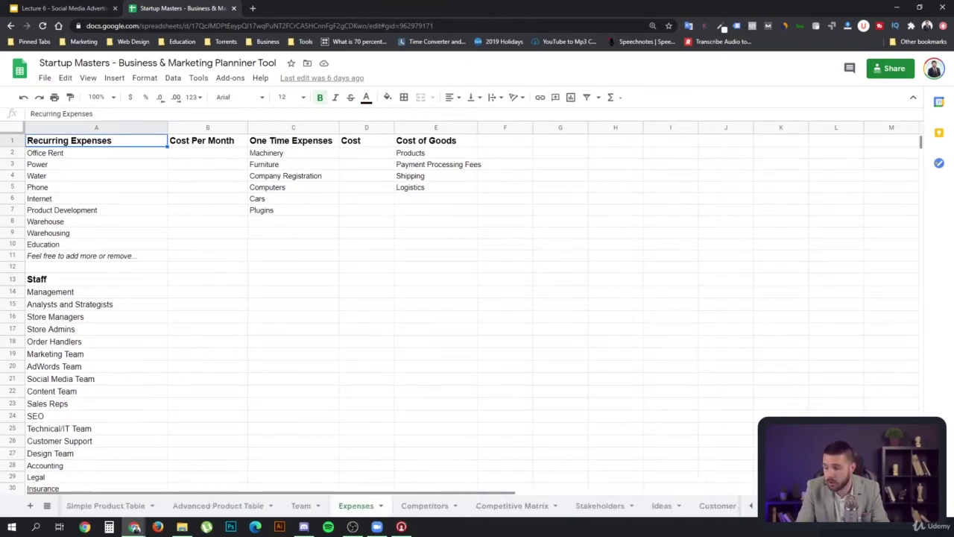
pyautogui.click(91, 507)
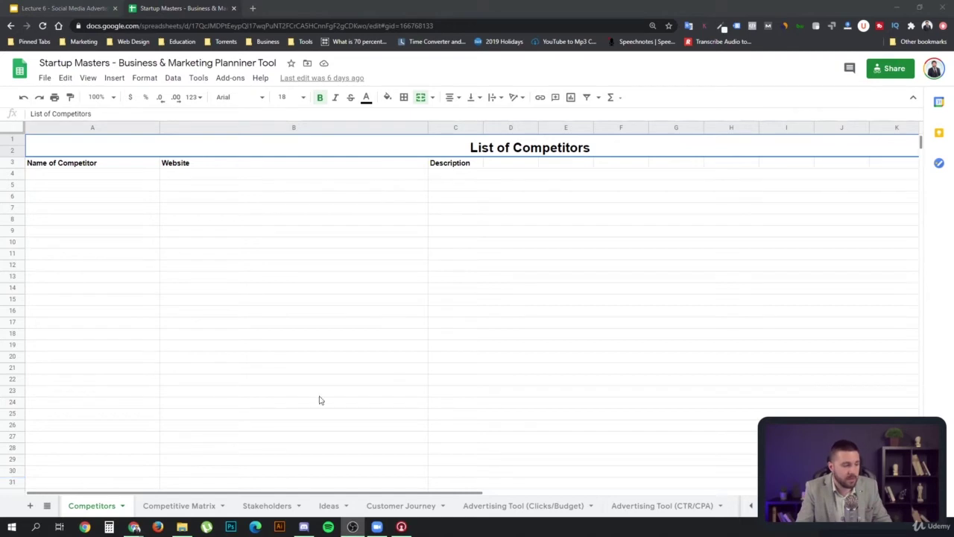
pyautogui.click(182, 506)
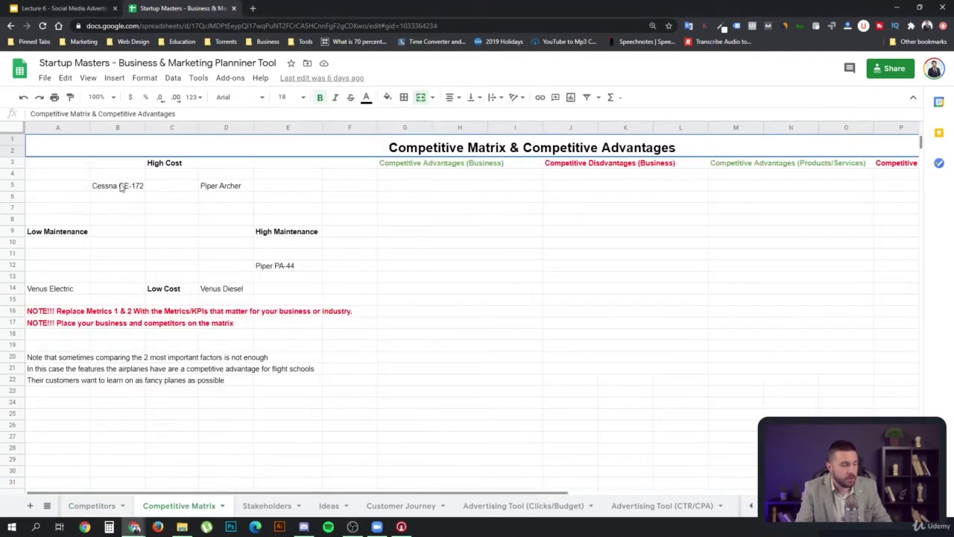
pyautogui.moveTo(64, 175); pyautogui.dragTo(299, 291)
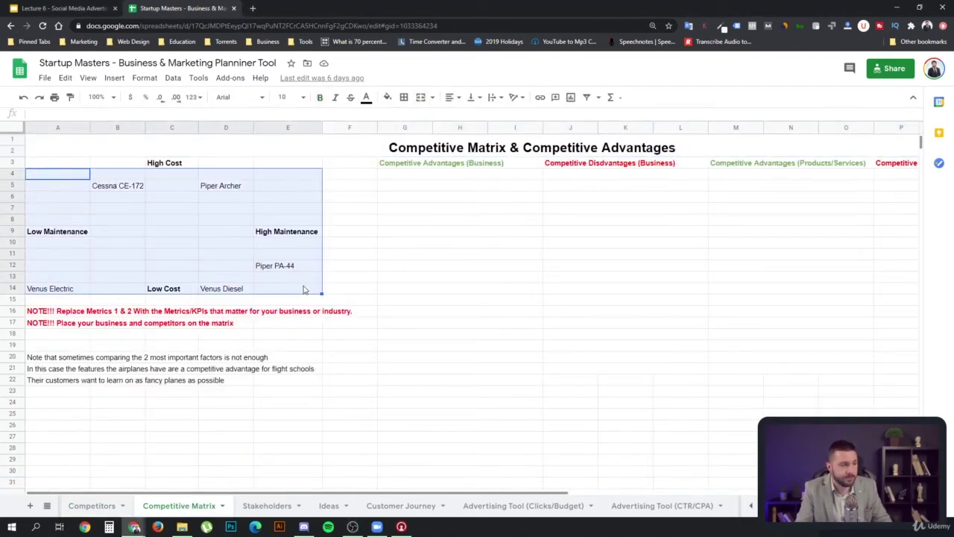
pyautogui.moveTo(428, 187); pyautogui.dragTo(450, 256)
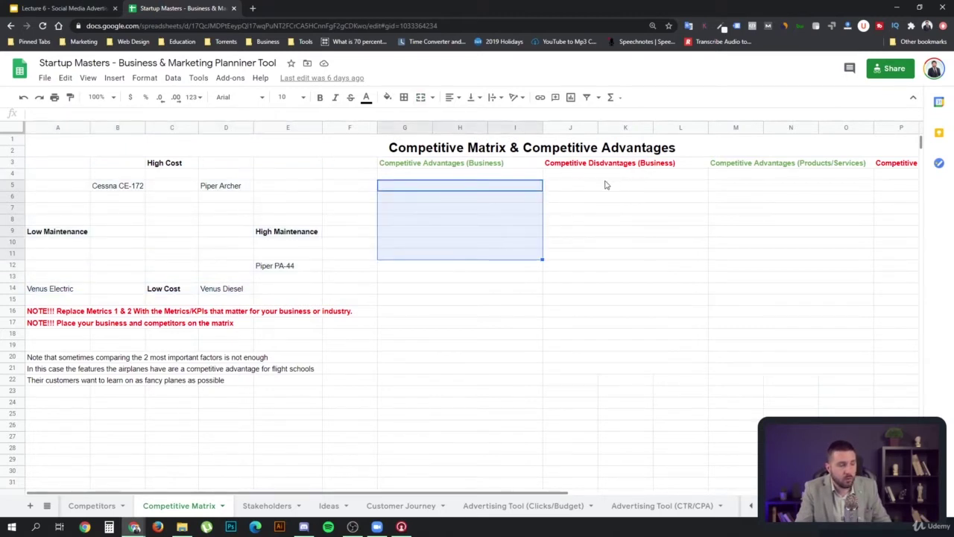
pyautogui.moveTo(589, 174); pyautogui.dragTo(630, 255)
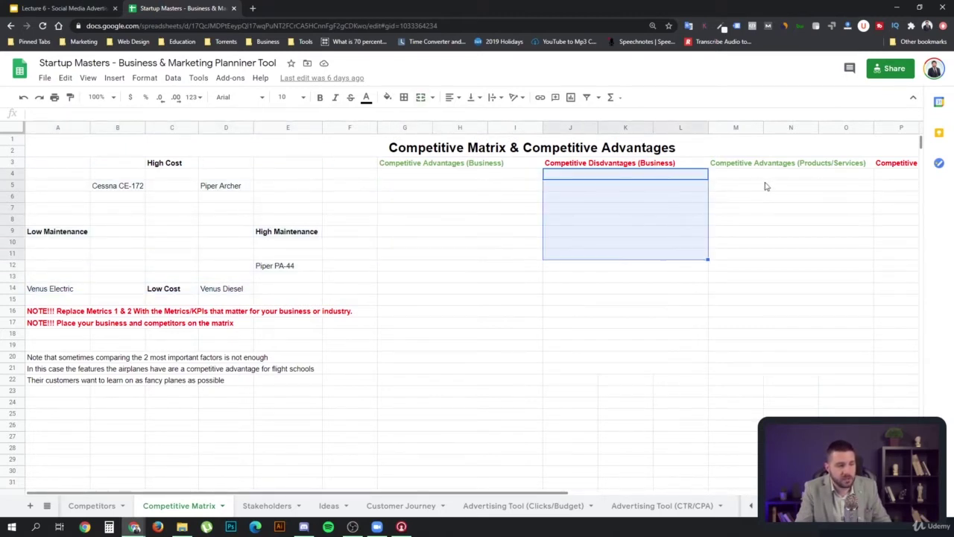
pyautogui.moveTo(765, 186); pyautogui.dragTo(783, 262)
pyautogui.moveTo(898, 189); pyautogui.dragTo(897, 265)
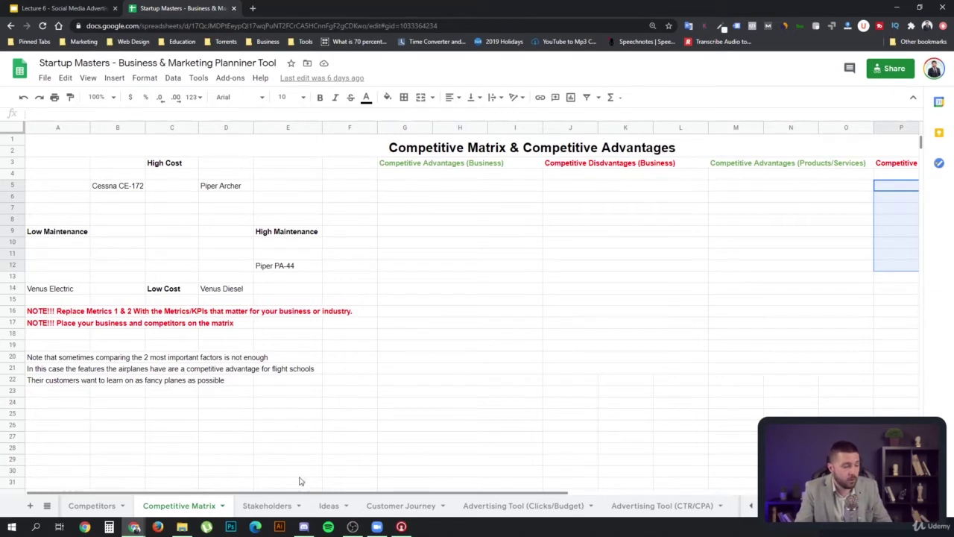
# Examine the name, website and description area of the List of Competitors, and return to the Competitive Matrix sheet.
pyautogui.click(103, 512)
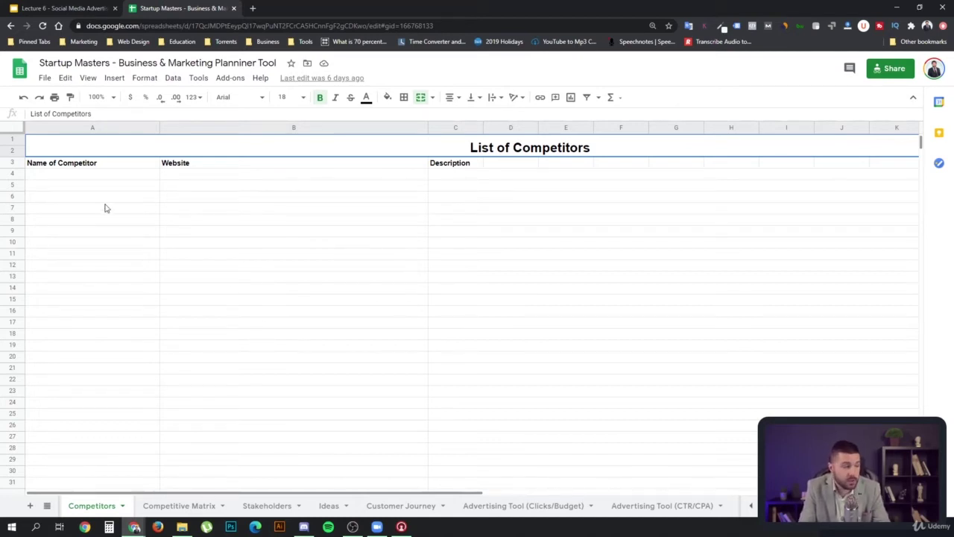
pyautogui.moveTo(92, 182); pyautogui.dragTo(503, 356)
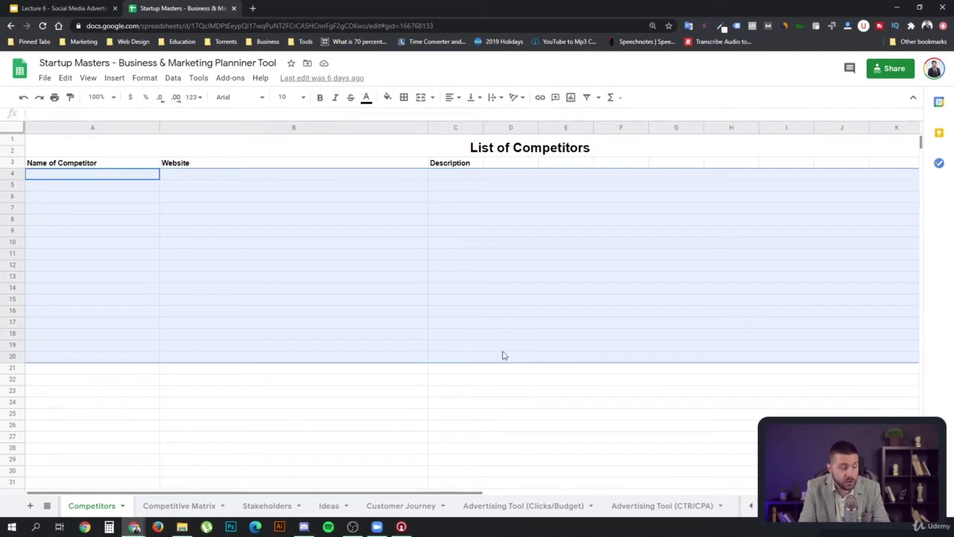
pyautogui.click(190, 506)
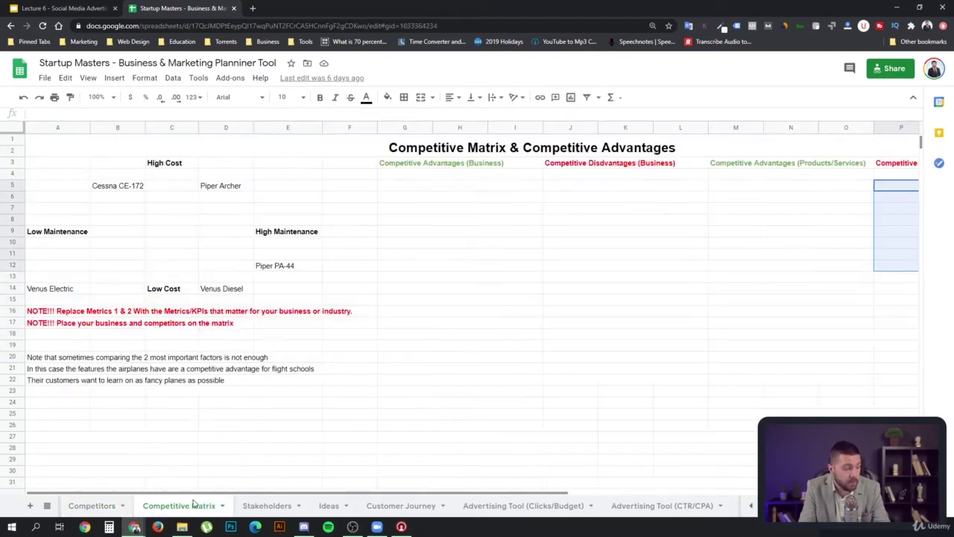
# Examine the whole matrix area and the Competitive Advantages (Business) column on the Competitive Matrix sheet.
pyautogui.moveTo(60, 163); pyautogui.dragTo(895, 331)
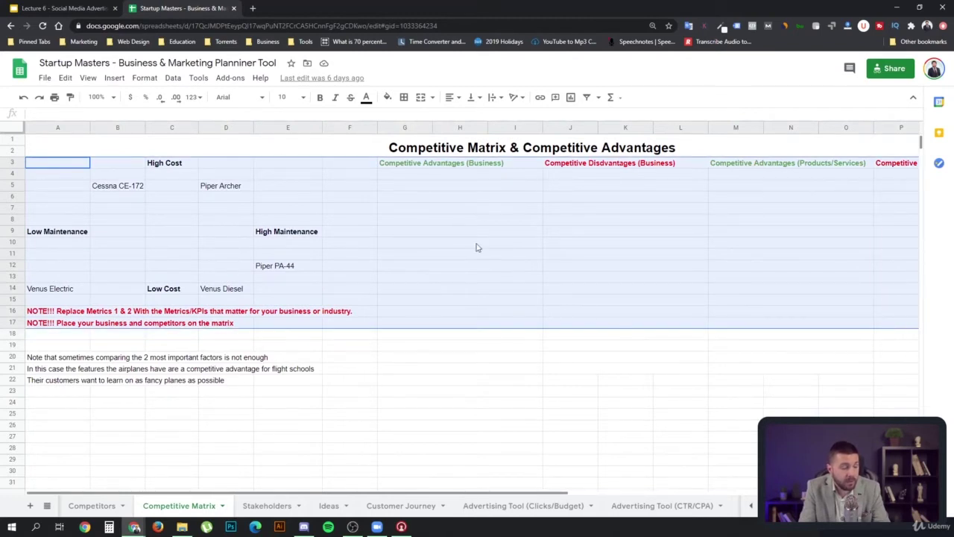
pyautogui.click(528, 198)
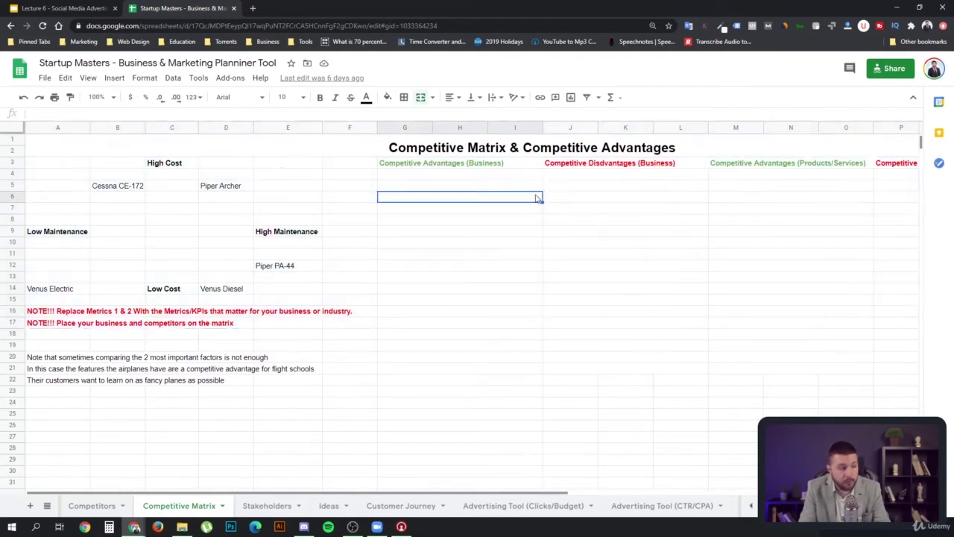
pyautogui.moveTo(481, 179); pyautogui.dragTo(485, 282)
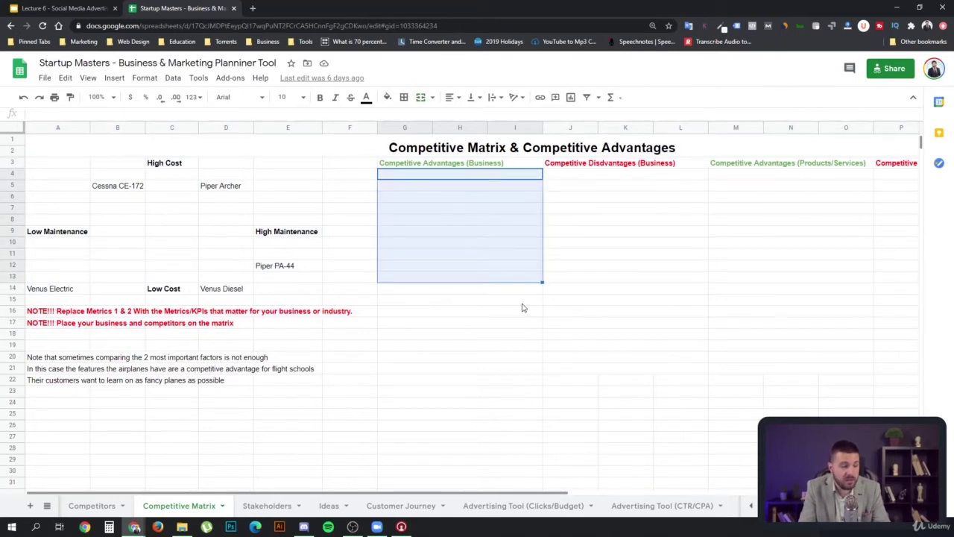
# Clear the stray number in cell D4 of the Stakeholders sheet, and select the blank entry area A4:D20.
pyautogui.click(279, 507)
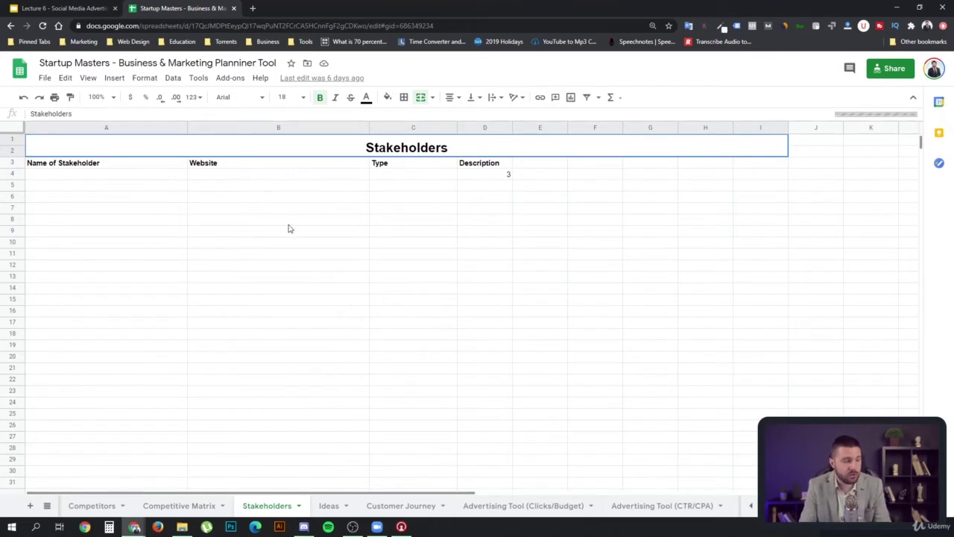
pyautogui.click(505, 178)
pyautogui.press('Delete')
pyautogui.click(348, 221)
pyautogui.moveTo(63, 176)
pyautogui.mouseDown()
pyautogui.moveTo(467, 321)
pyautogui.moveTo(505, 366)
pyautogui.moveTo(496, 364)
pyautogui.mouseUp()
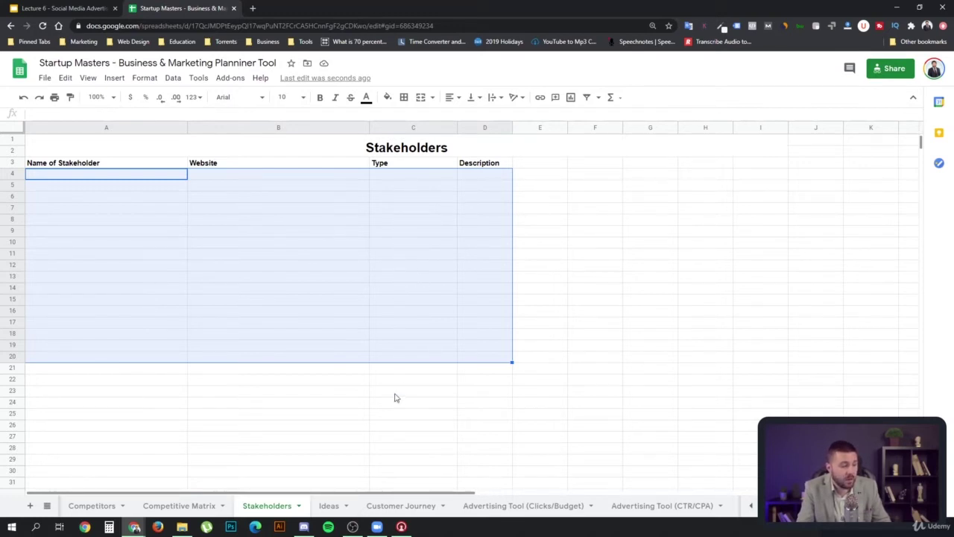
# View the Ideas sheet, and examine the Event Timeline column on the Customer Journey sheet.
pyautogui.click(332, 507)
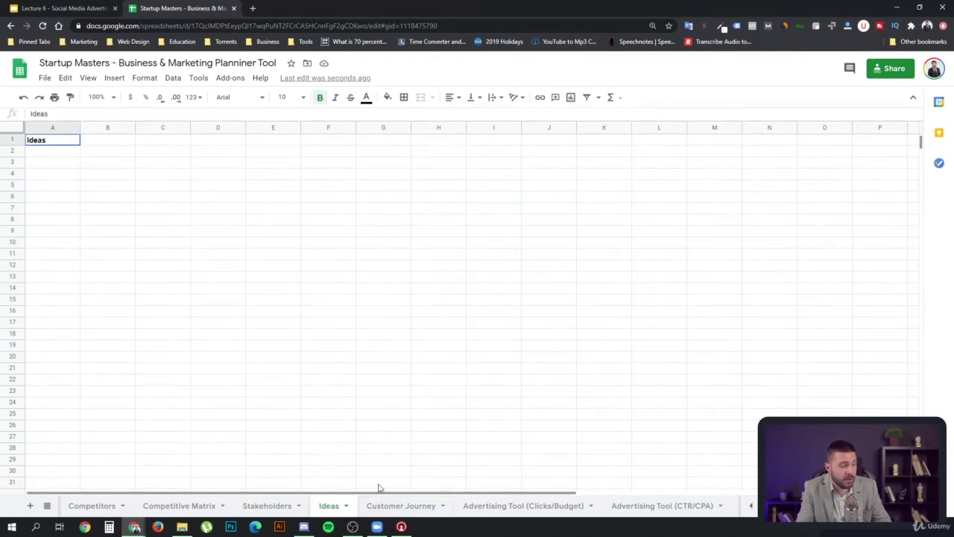
pyautogui.click(400, 505)
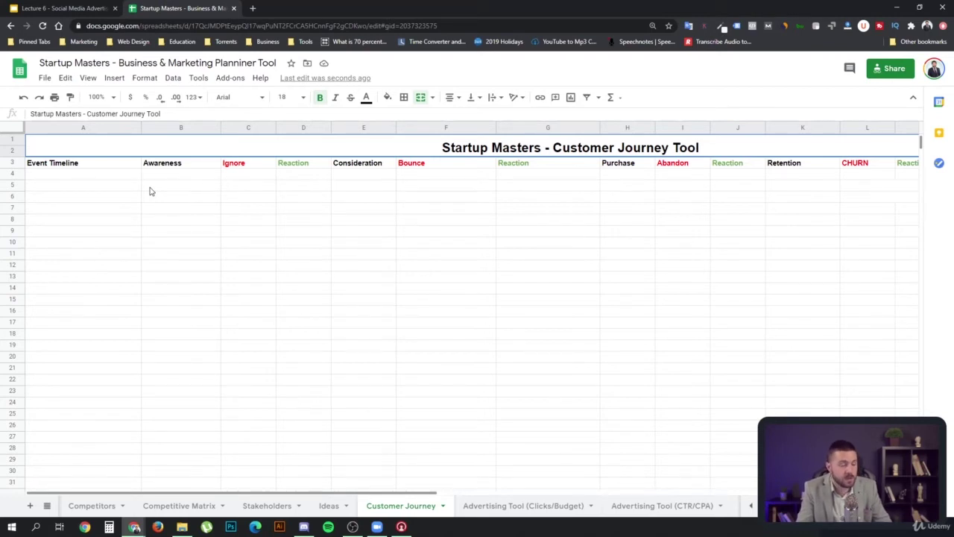
pyautogui.click(115, 209)
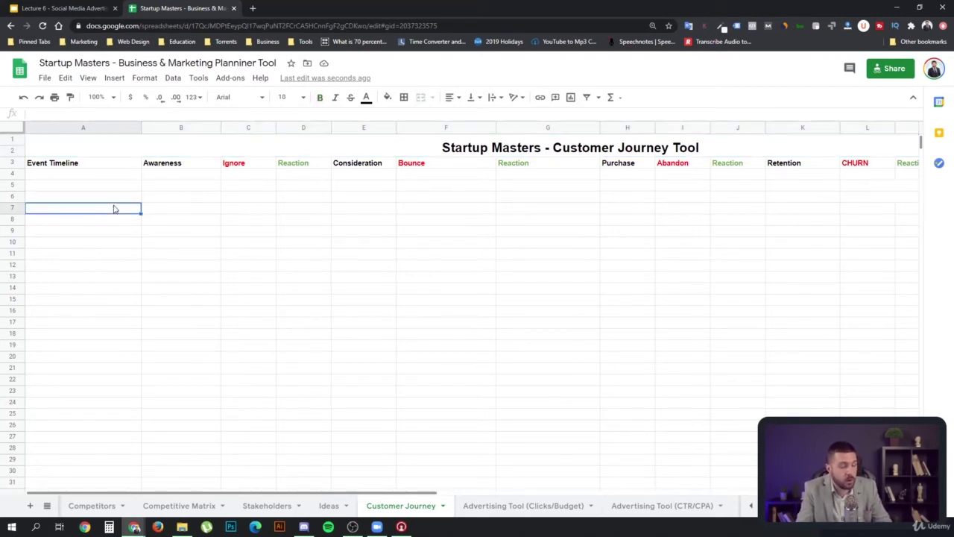
pyautogui.click(100, 174)
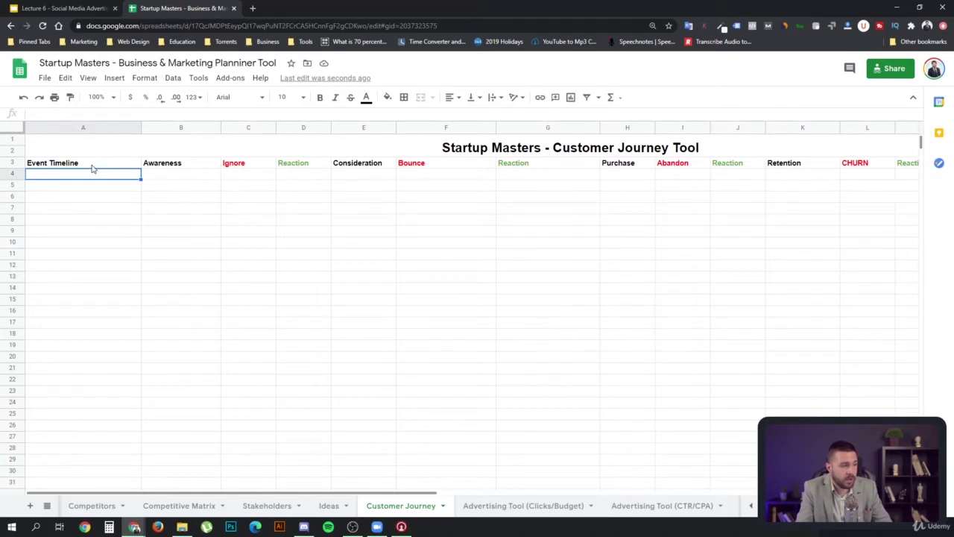
pyautogui.moveTo(94, 174); pyautogui.dragTo(131, 474)
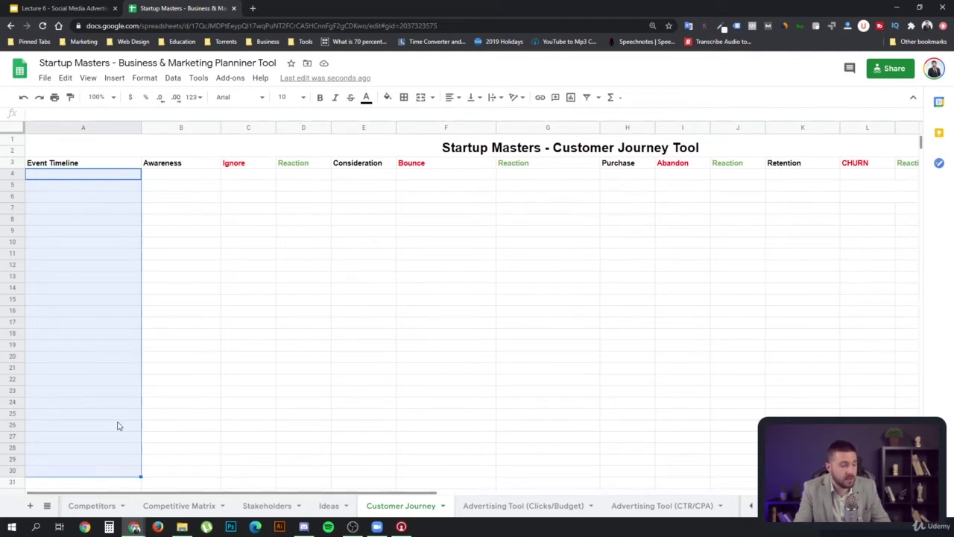
pyautogui.click(110, 230)
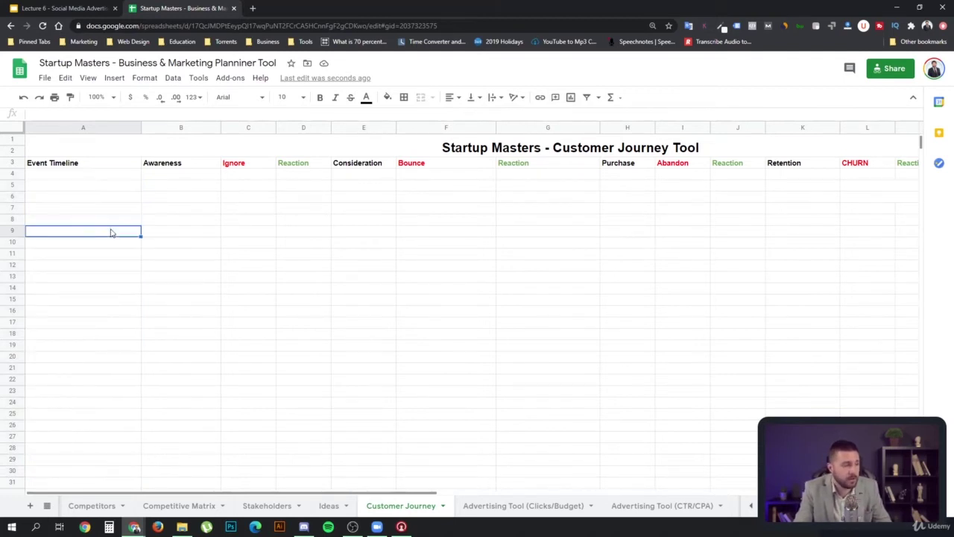
pyautogui.moveTo(100, 178); pyautogui.dragTo(100, 440)
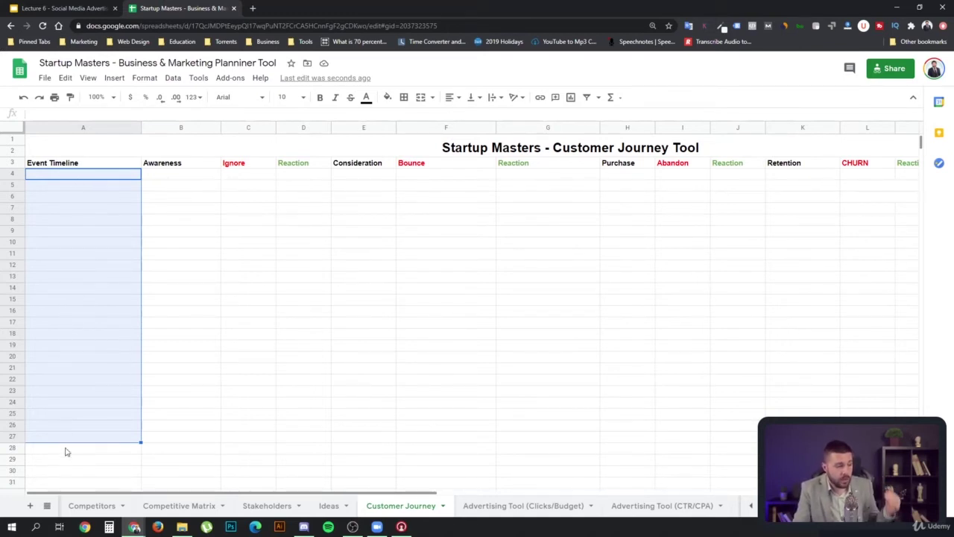
# Examine the Awareness, Ignore and first Reaction columns of the Customer Journey Tool.
pyautogui.click(163, 166)
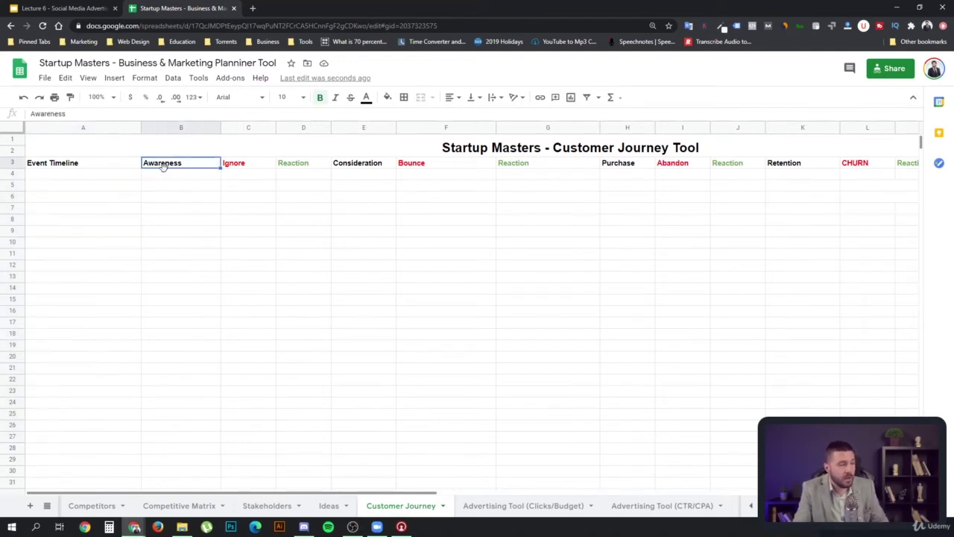
pyautogui.moveTo(172, 174); pyautogui.dragTo(198, 415)
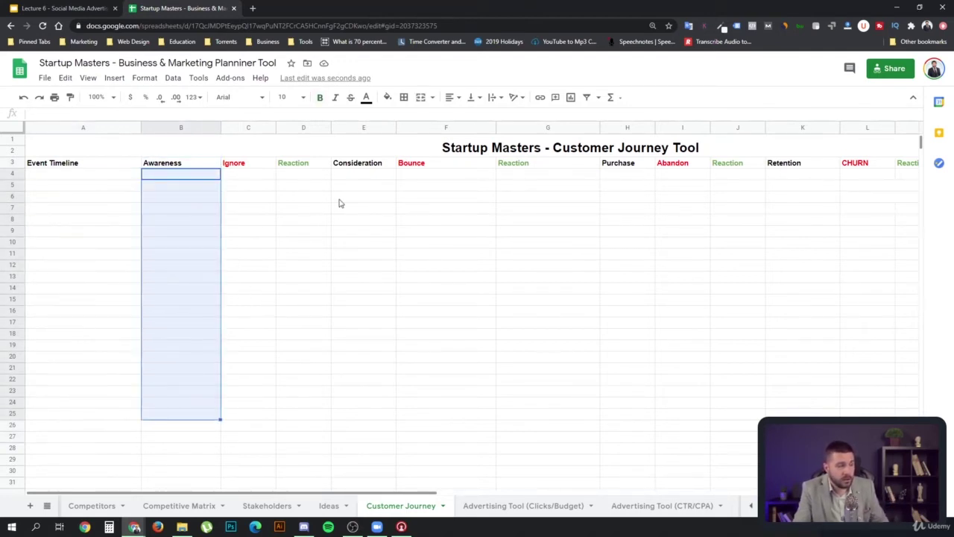
pyautogui.click(183, 179)
pyautogui.moveTo(183, 179); pyautogui.dragTo(198, 362)
pyautogui.moveTo(241, 183); pyautogui.dragTo(252, 267)
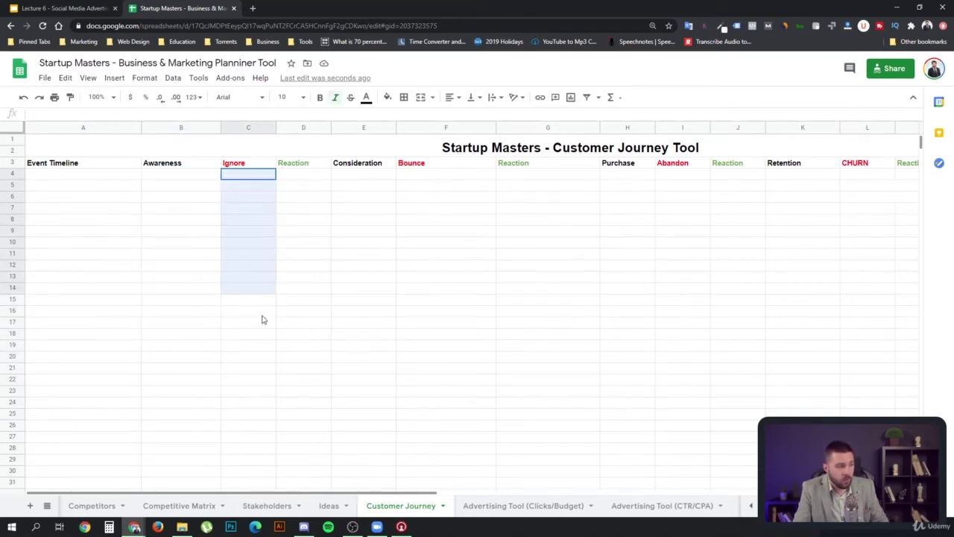
pyautogui.moveTo(260, 306); pyautogui.dragTo(267, 357)
pyautogui.moveTo(305, 176); pyautogui.dragTo(323, 349)
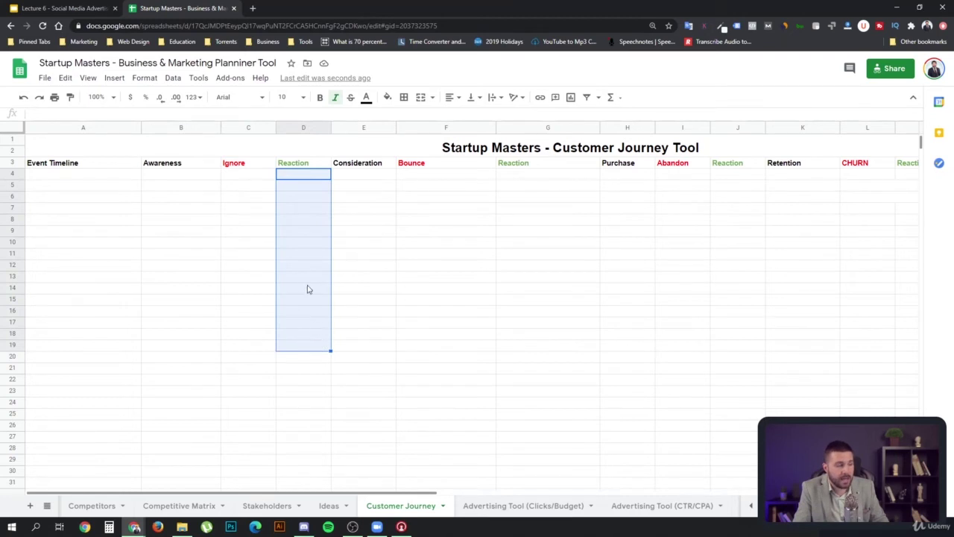
pyautogui.moveTo(156, 177); pyautogui.dragTo(182, 317)
pyautogui.moveTo(249, 177); pyautogui.dragTo(255, 284)
pyautogui.moveTo(303, 181); pyautogui.dragTo(312, 302)
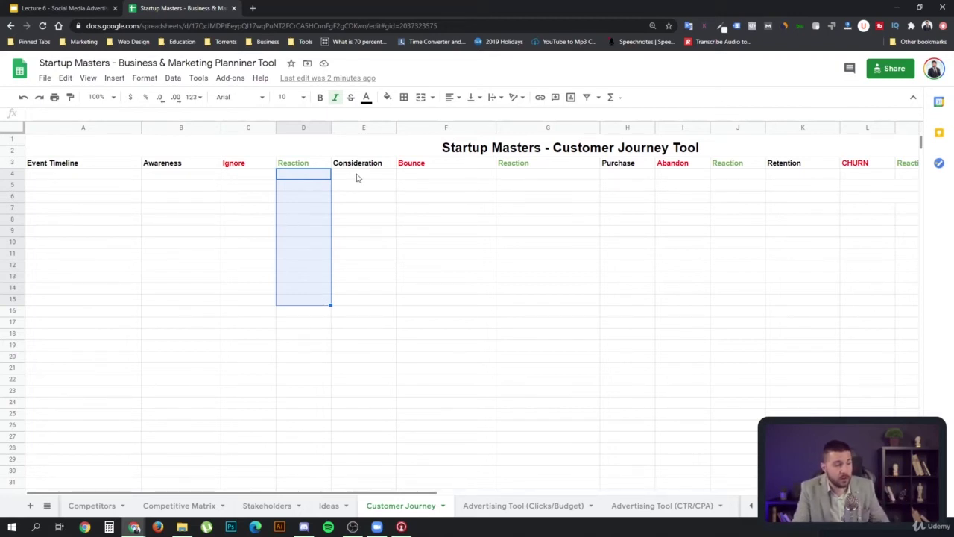
# Examine the Consideration and Bounce columns and the Reaction column that follows them on the Customer Journey sheet.
pyautogui.moveTo(367, 177); pyautogui.dragTo(365, 300)
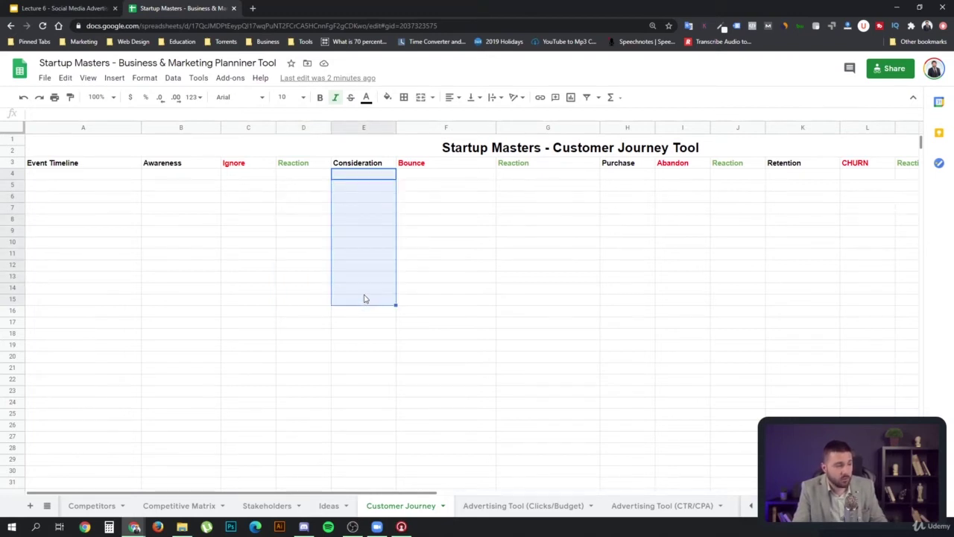
pyautogui.moveTo(368, 177); pyautogui.dragTo(376, 304)
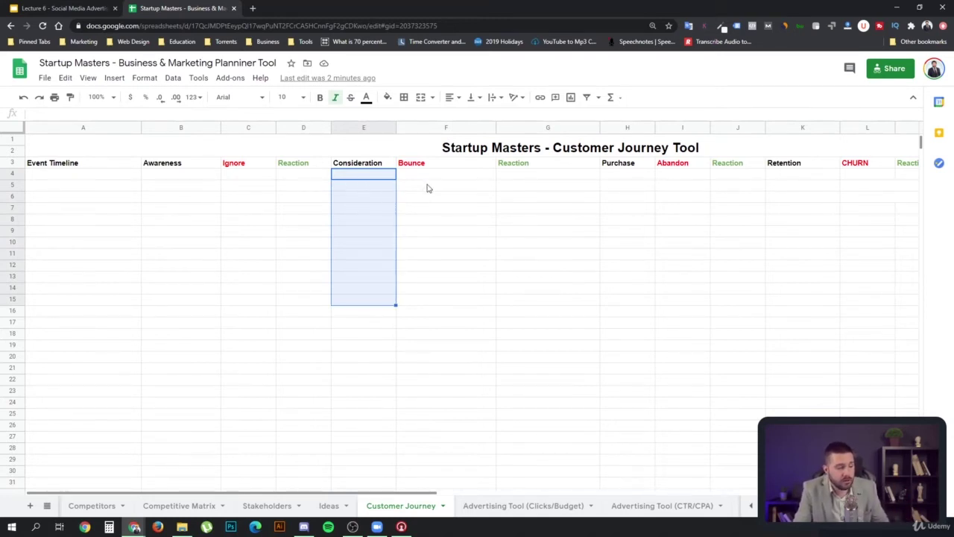
pyautogui.moveTo(429, 182); pyautogui.dragTo(431, 301)
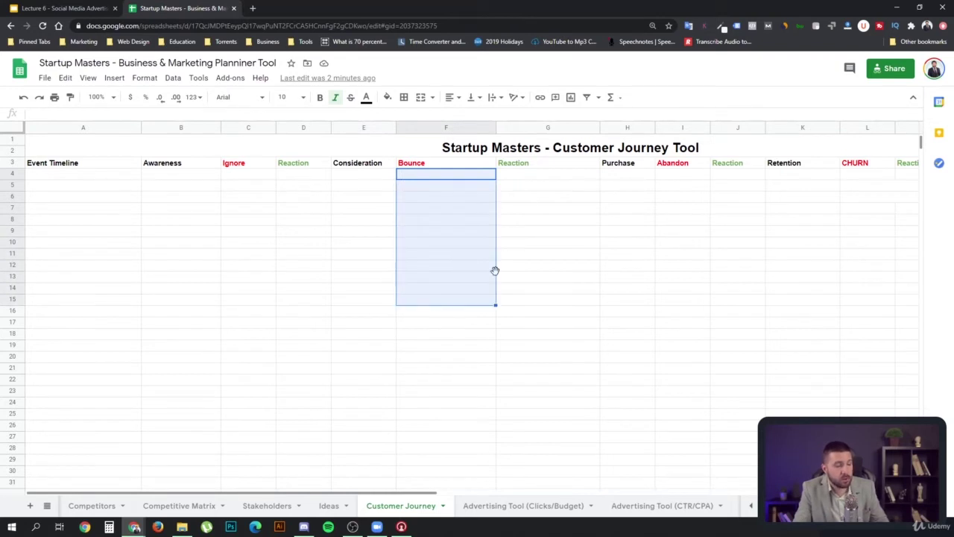
pyautogui.moveTo(531, 181); pyautogui.dragTo(546, 296)
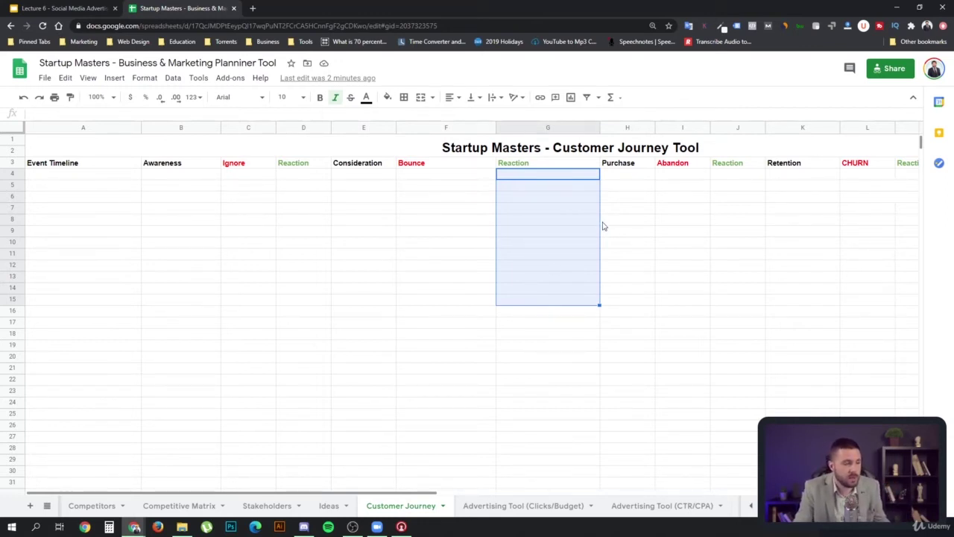
# Examine the Purchase and Abandon columns and their Reaction column on the Customer Journey sheet.
pyautogui.moveTo(630, 176); pyautogui.dragTo(648, 328)
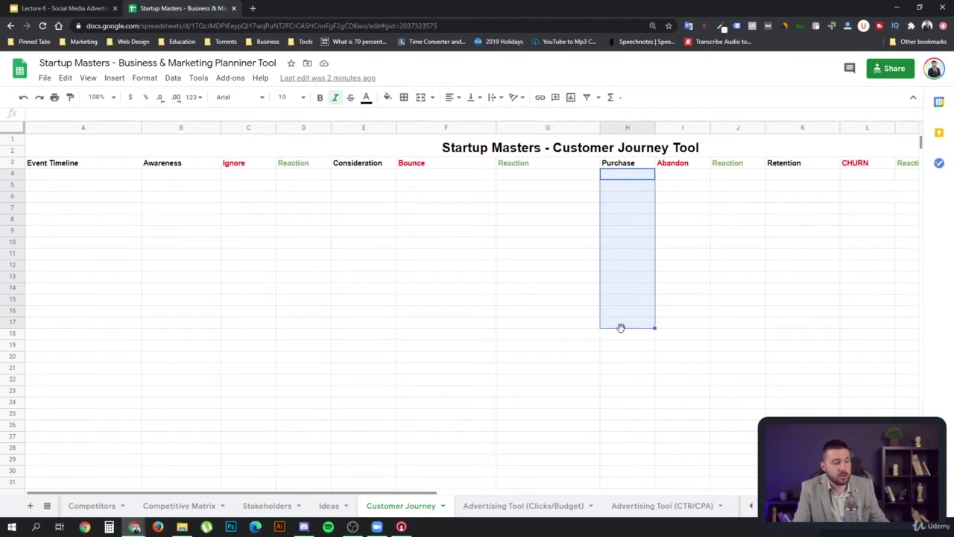
pyautogui.moveTo(414, 496); pyautogui.dragTo(573, 496)
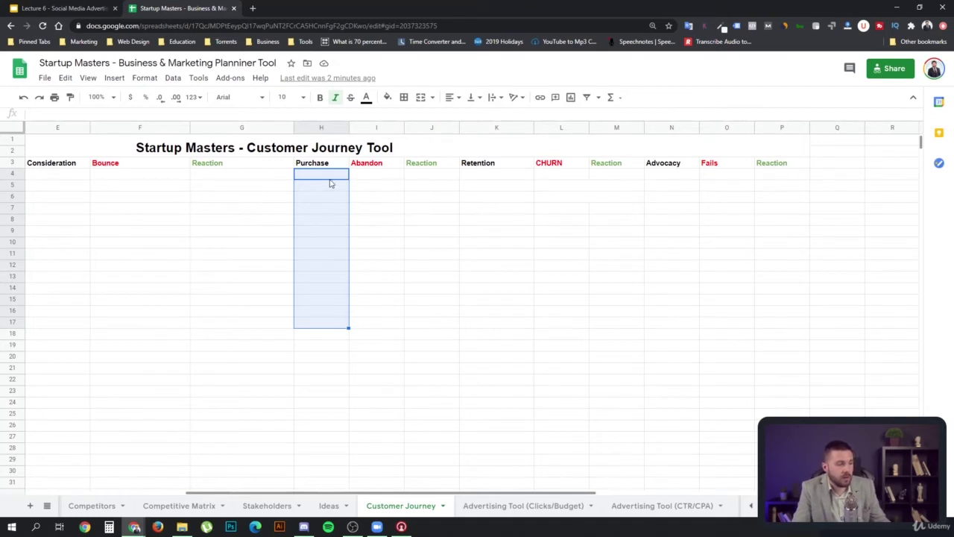
pyautogui.moveTo(376, 173); pyautogui.dragTo(390, 276)
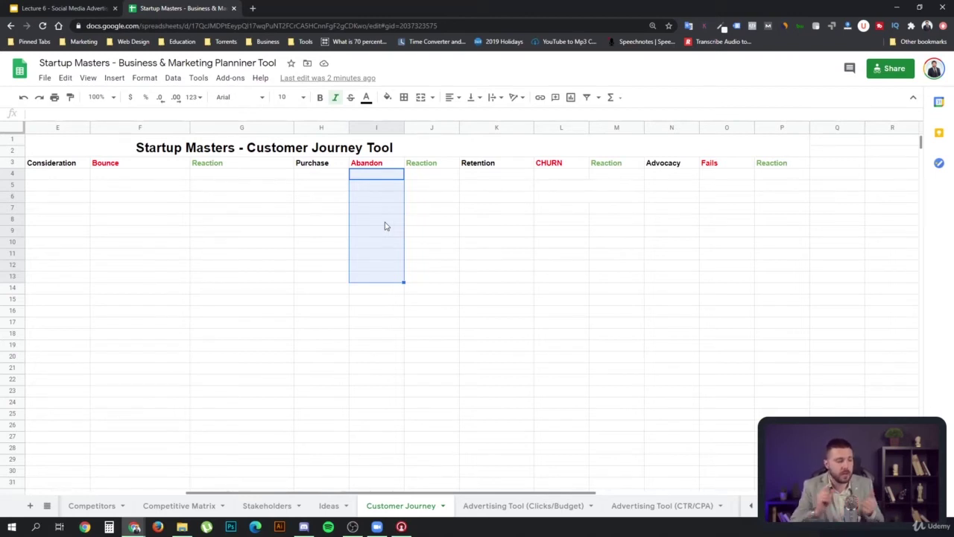
pyautogui.click(432, 186)
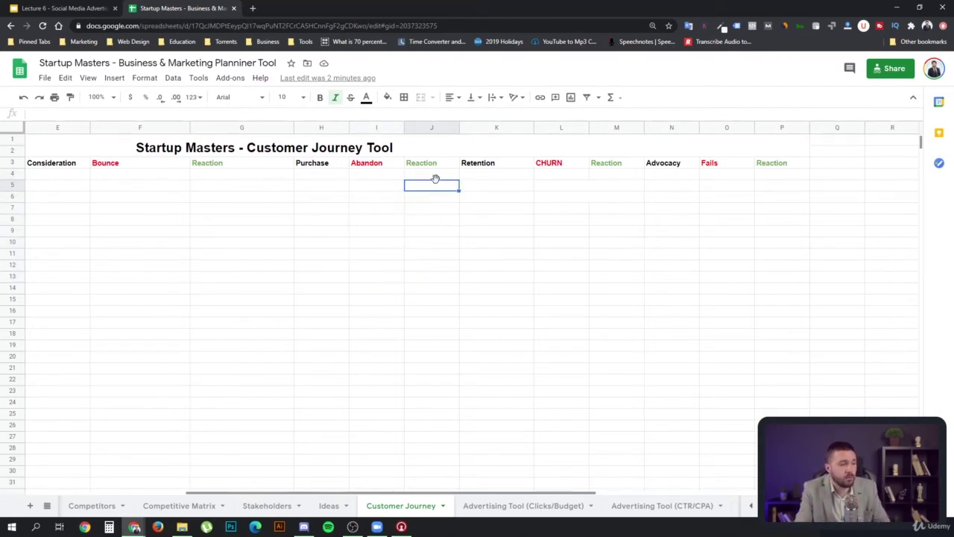
pyautogui.moveTo(439, 176); pyautogui.dragTo(440, 280)
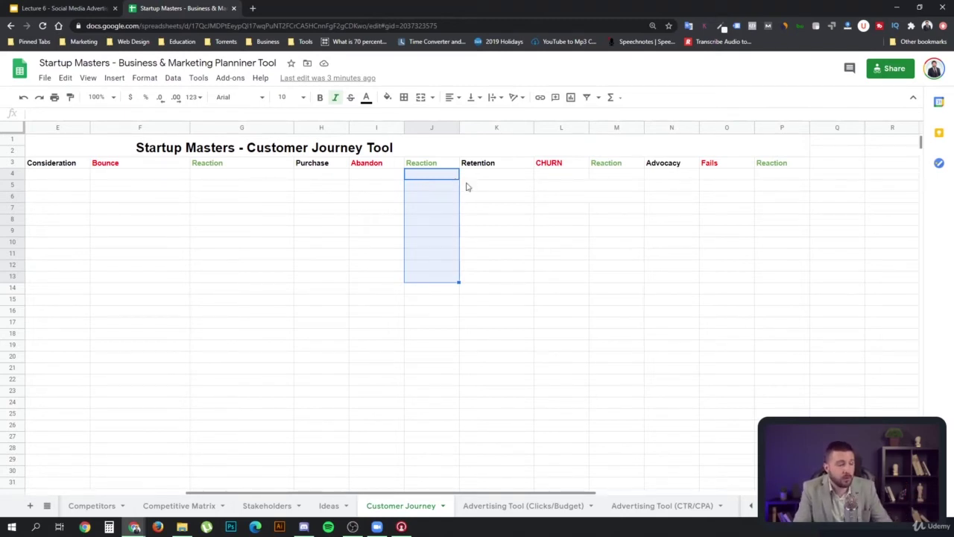
# Examine the Retention and CHURN columns and their Reaction column on the Customer Journey sheet.
pyautogui.moveTo(489, 179)
pyautogui.mouseDown()
pyautogui.moveTo(501, 280)
pyautogui.moveTo(520, 274)
pyautogui.mouseUp()
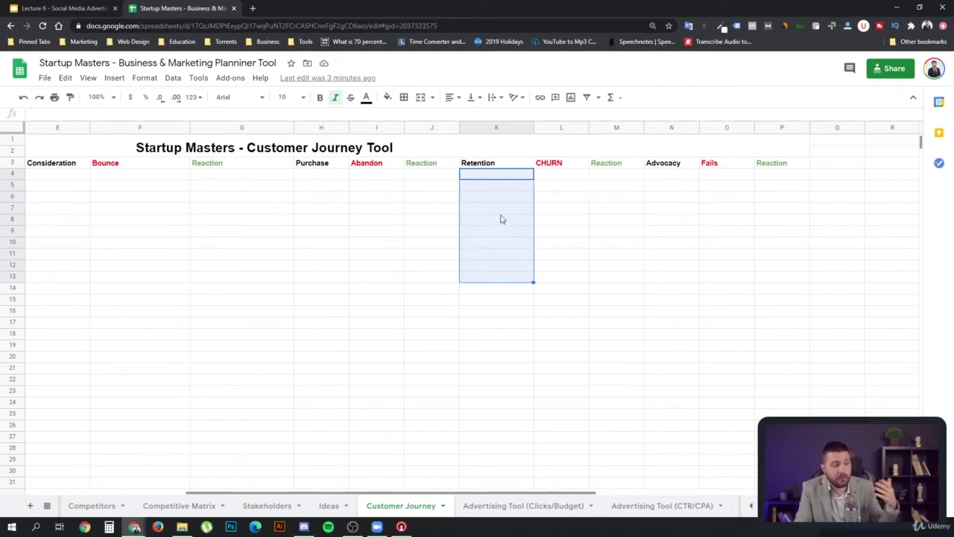
pyautogui.moveTo(555, 177); pyautogui.dragTo(560, 281)
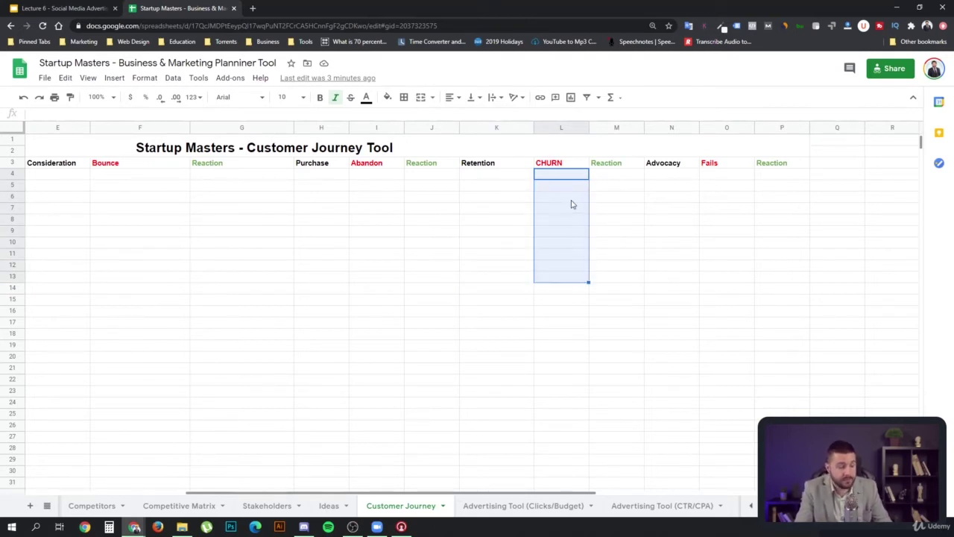
pyautogui.click(553, 163)
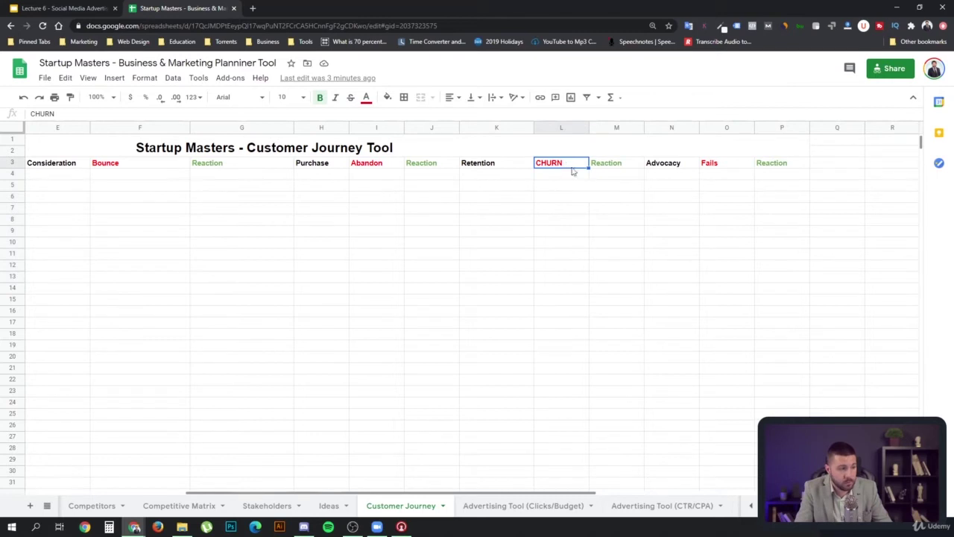
pyautogui.click(559, 186)
pyautogui.moveTo(616, 176); pyautogui.dragTo(632, 281)
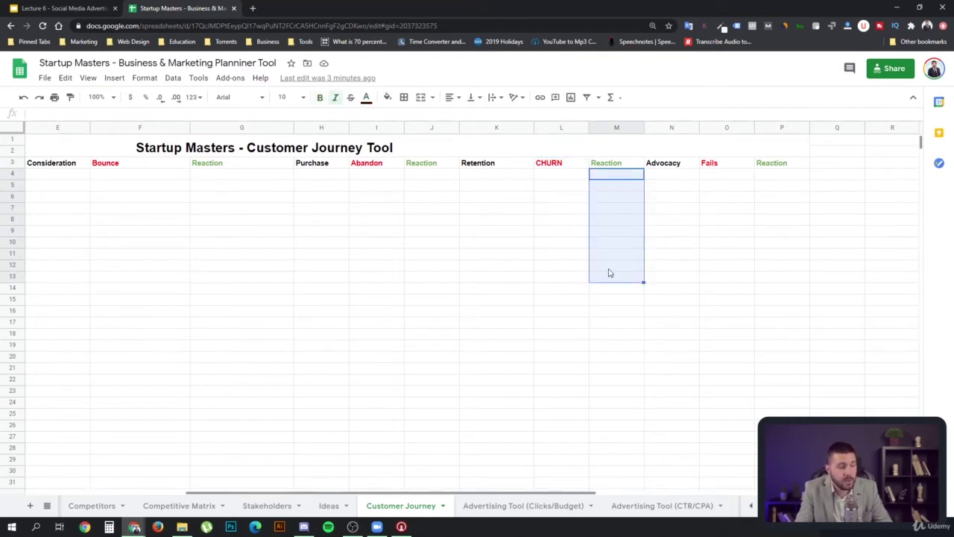
# Examine the Advocacy, Fails and last Reaction columns of the Customer Journey Tool.
pyautogui.moveTo(669, 176); pyautogui.dragTo(682, 312)
pyautogui.moveTo(719, 180); pyautogui.dragTo(727, 302)
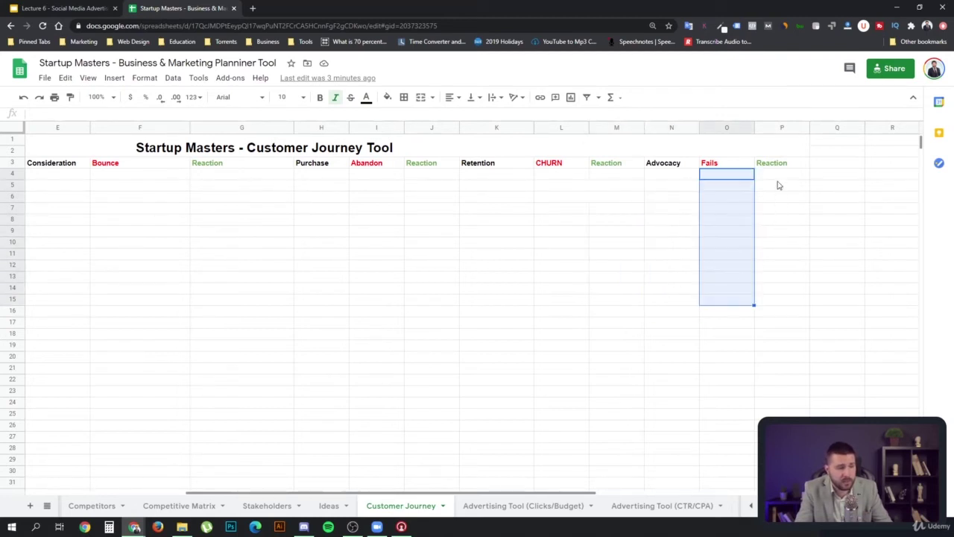
pyautogui.moveTo(778, 186); pyautogui.dragTo(780, 298)
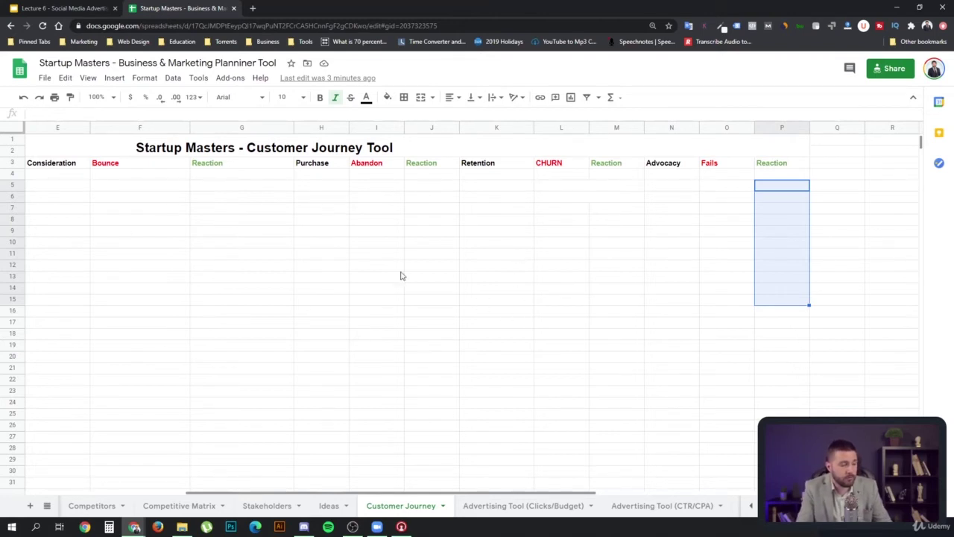
# View the Advertising Tool (Clicks/Budget) sheet and open the bookmarked SM Ad Planner Tool in a new browser tab.
pyautogui.click(514, 505)
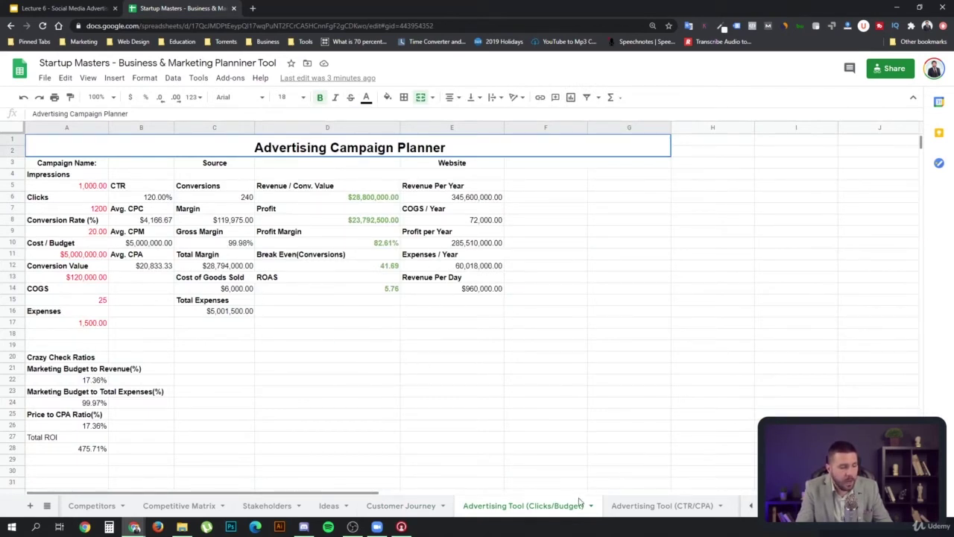
pyautogui.hotkey('ctrl', 't')
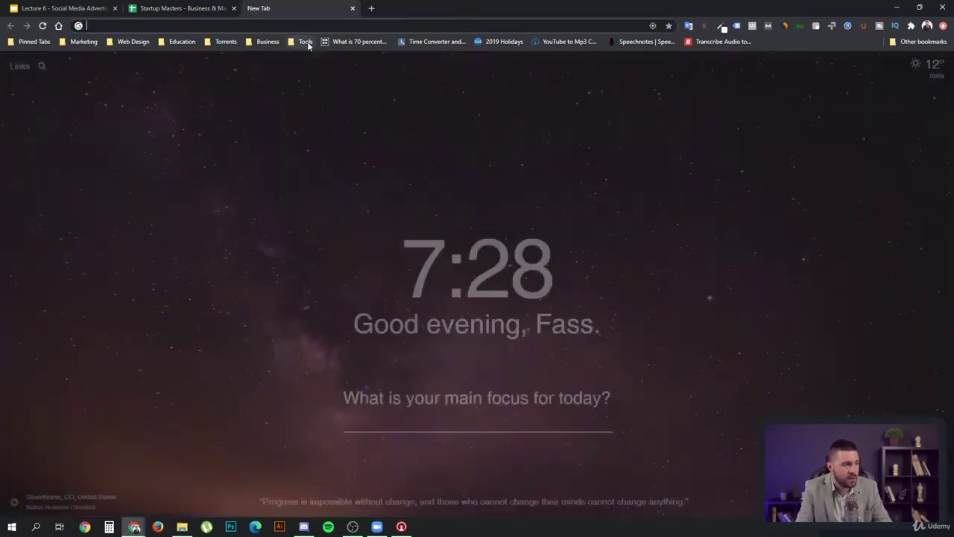
pyautogui.click(305, 41)
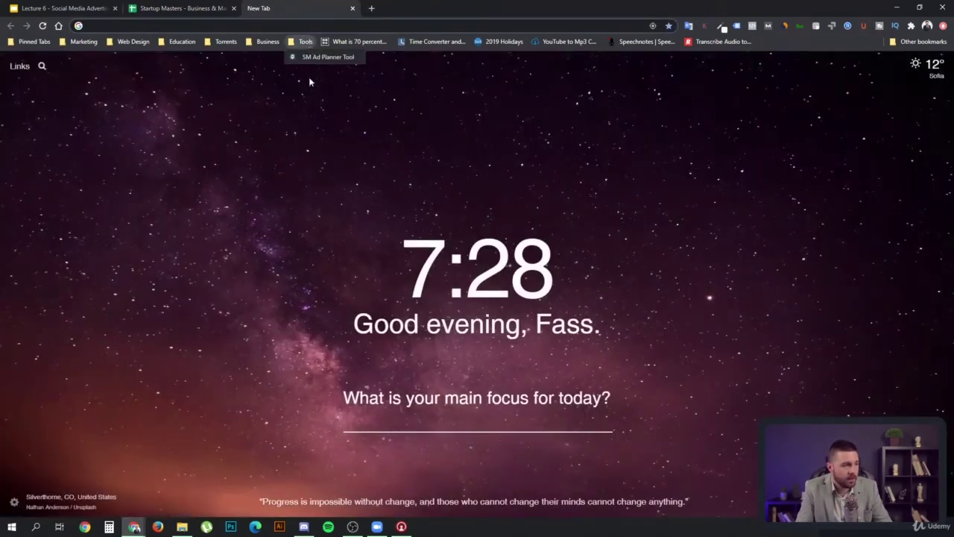
pyautogui.click(314, 58)
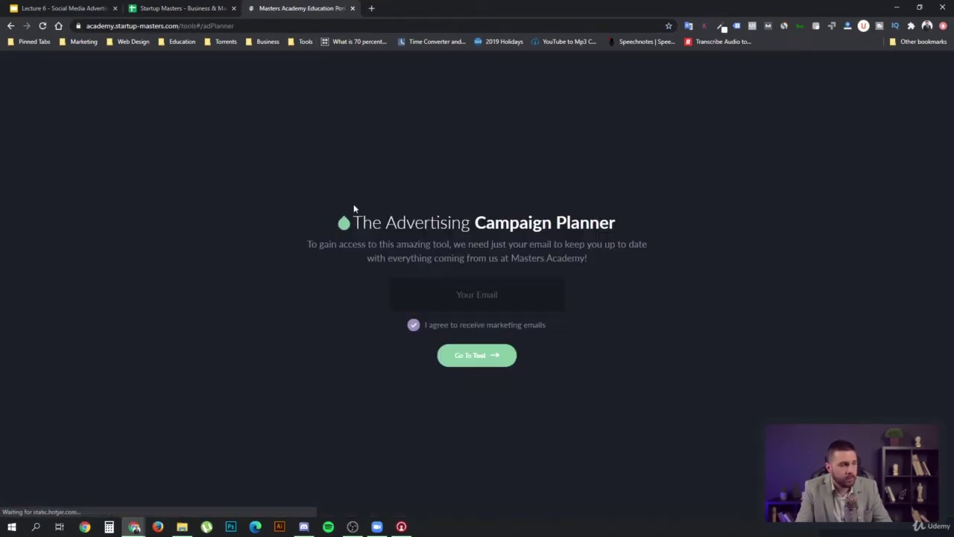
# Return to the planner spreadsheet and examine the Target CTR and Target CPA fields on the Advertising Tool (CTR/CPA) sheet.
pyautogui.click(213, 9)
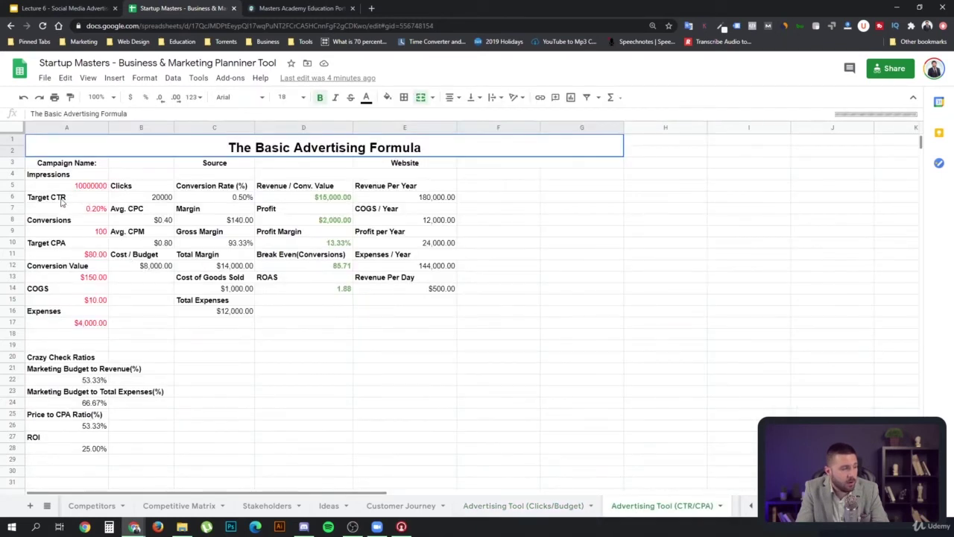
pyautogui.click(63, 199)
pyautogui.click(89, 244)
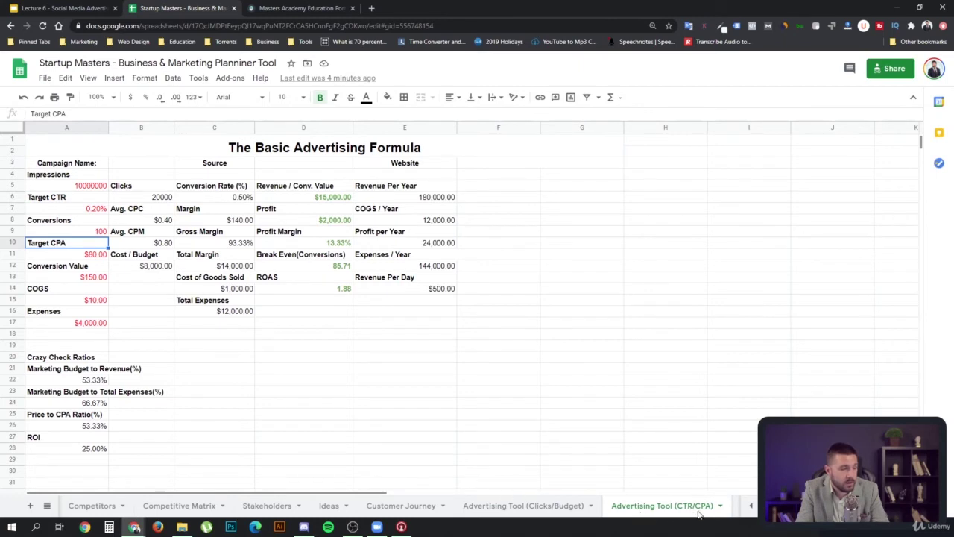
# Examine the Cost / Budget and Clicks input values on the Advertising Tool (Clicks/Budget) sheet.
pyautogui.click(550, 510)
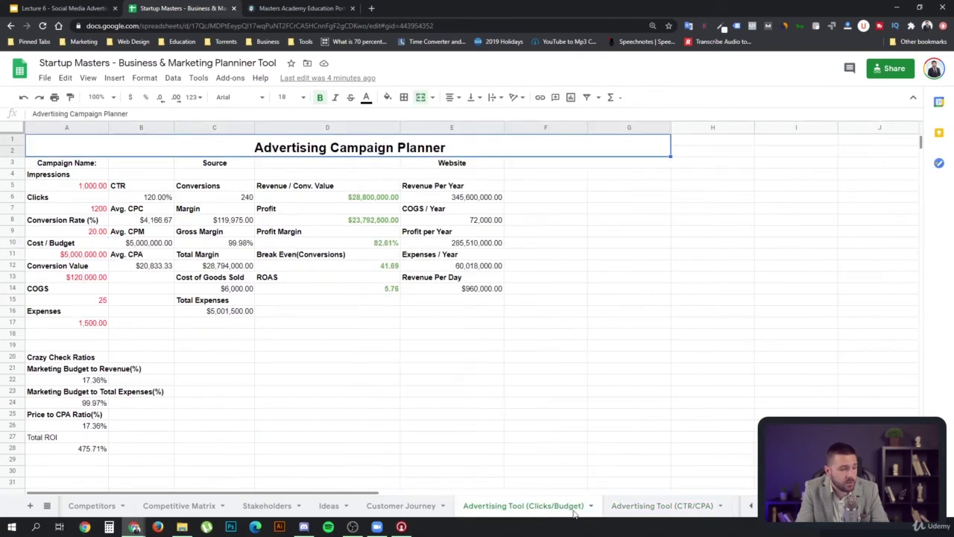
pyautogui.click(77, 258)
pyautogui.keyDown('ctrl'); pyautogui.click(74, 209); pyautogui.keyUp('ctrl')
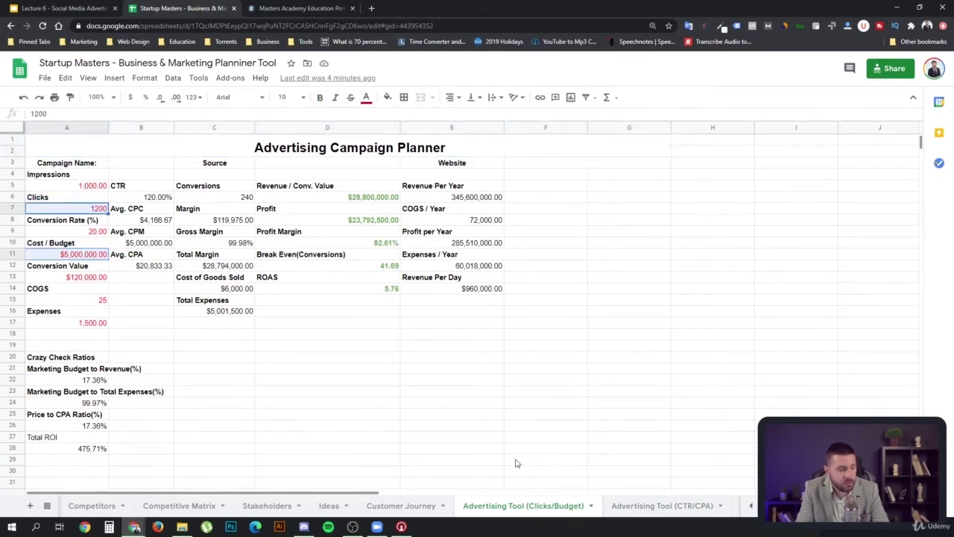
pyautogui.click(485, 448)
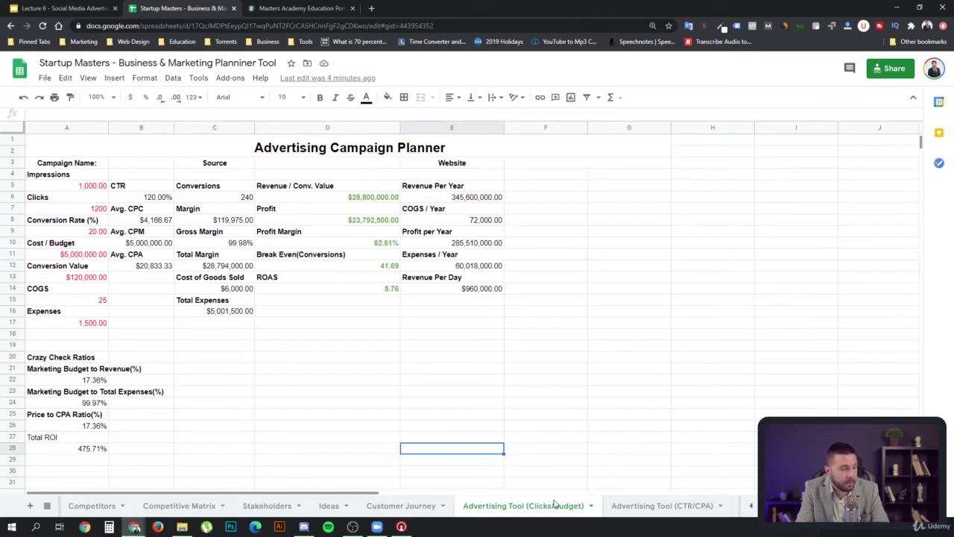
# Compare the Basic Advertising Formula on the CTR/CPA sheet with the Advertising Campaign Planner on the Clicks/Budget sheet.
pyautogui.click(618, 506)
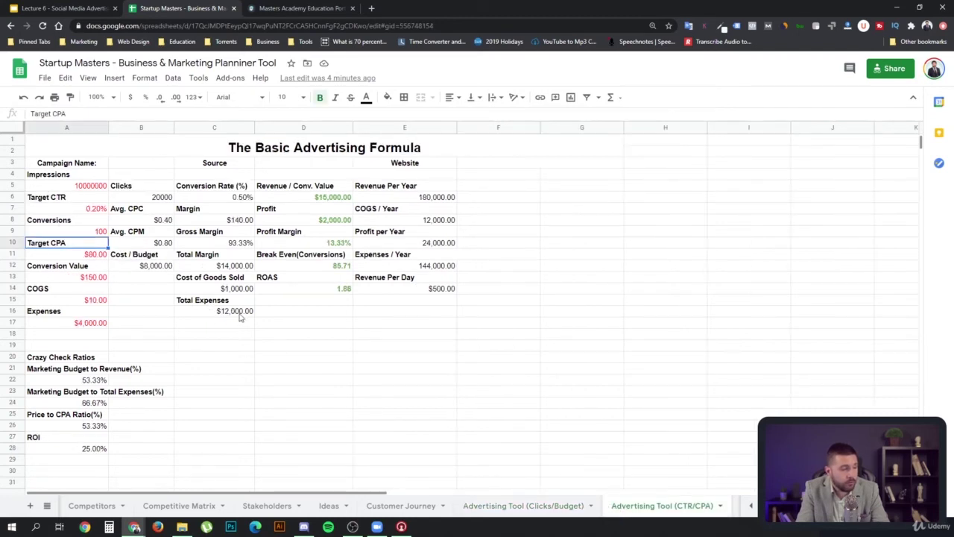
pyautogui.click(548, 506)
pyautogui.click(643, 508)
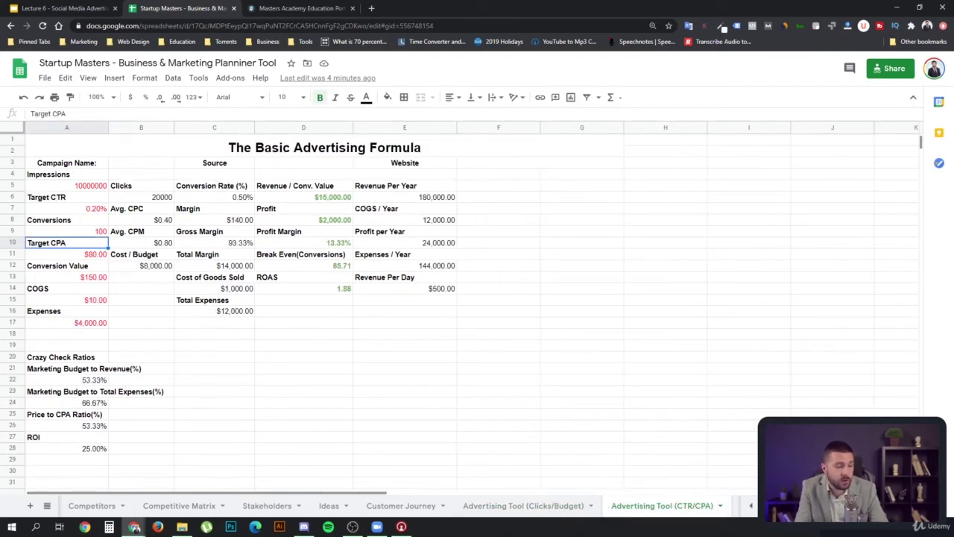
# Open the Marketing Channels sheet and examine the Facebook Awareness row's sales target, CPA target and budget.
pyautogui.hscroll(5, 470, 505)
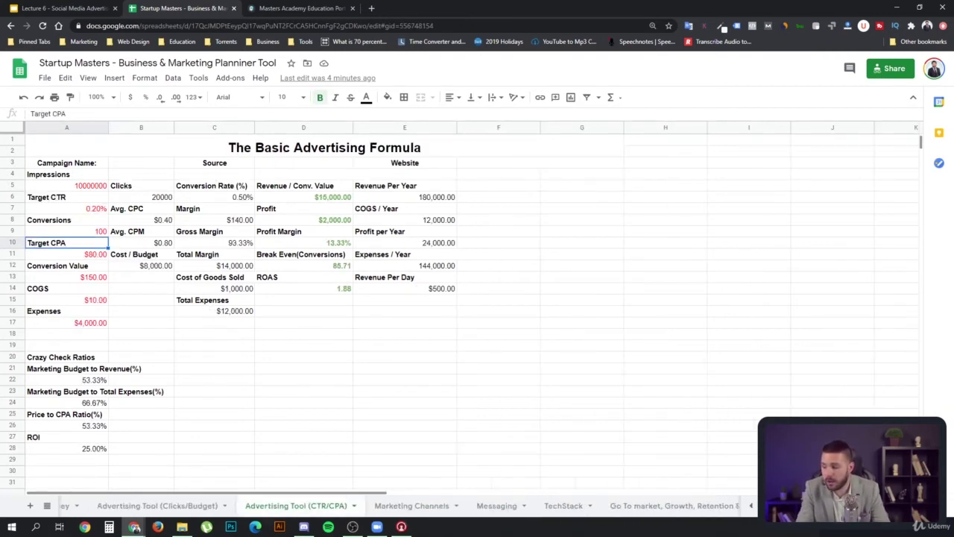
pyautogui.click(364, 507)
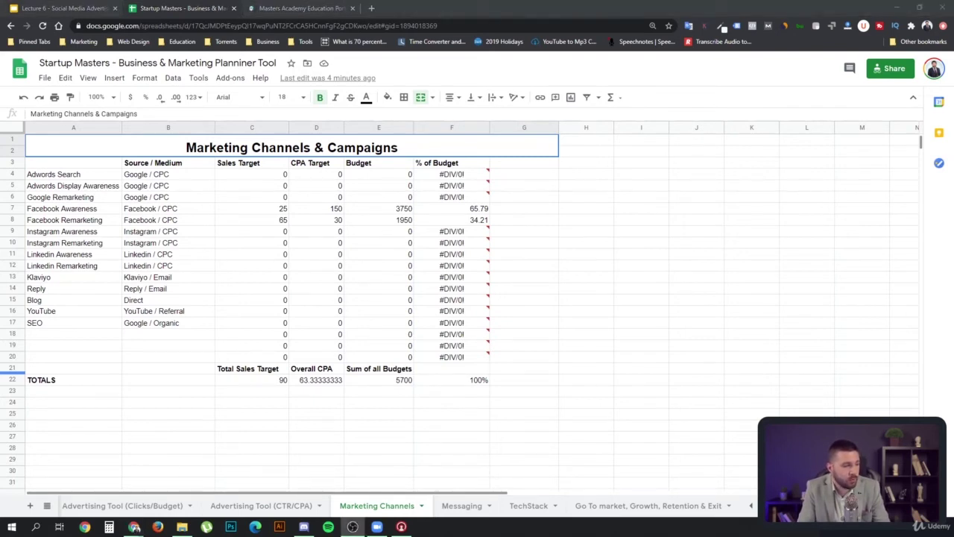
pyautogui.click(228, 186)
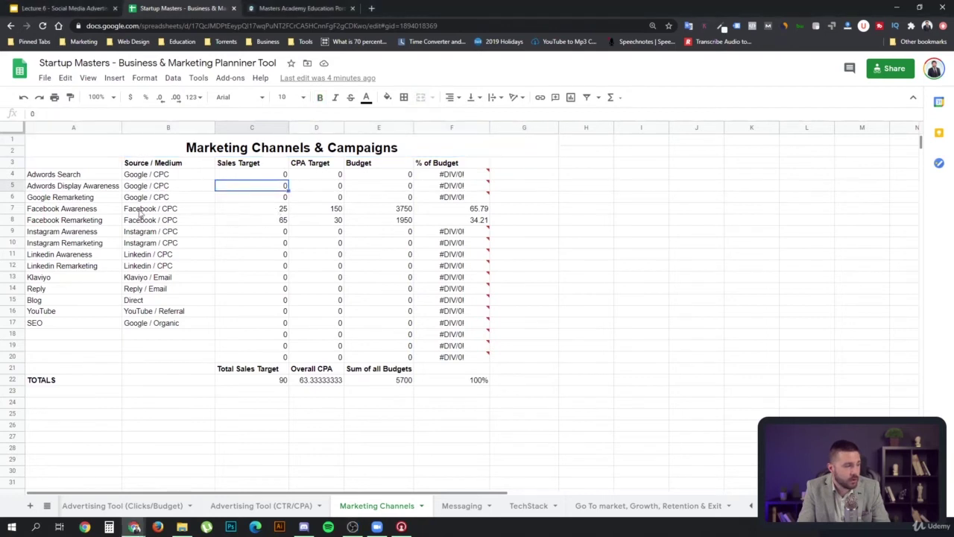
pyautogui.click(100, 214)
pyautogui.click(283, 214)
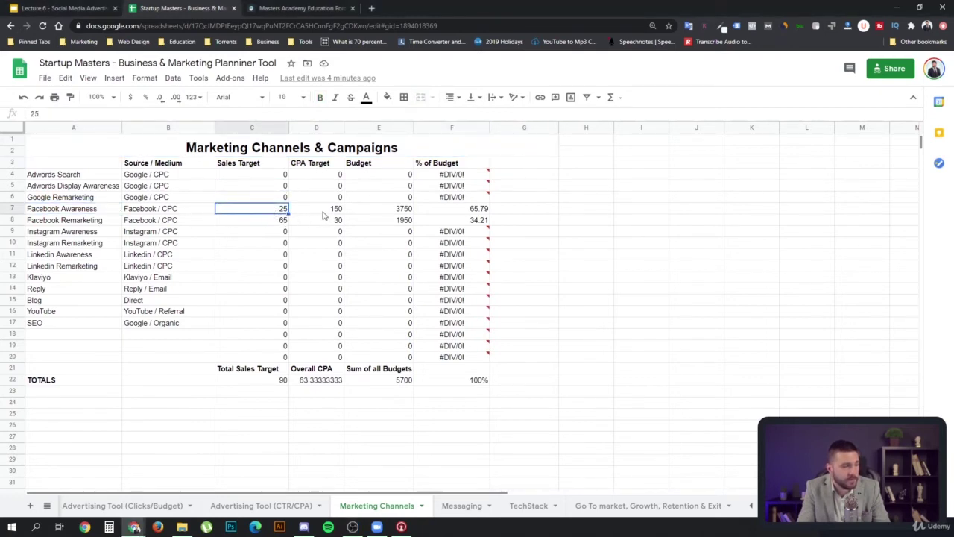
pyautogui.click(387, 213)
pyautogui.click(323, 212)
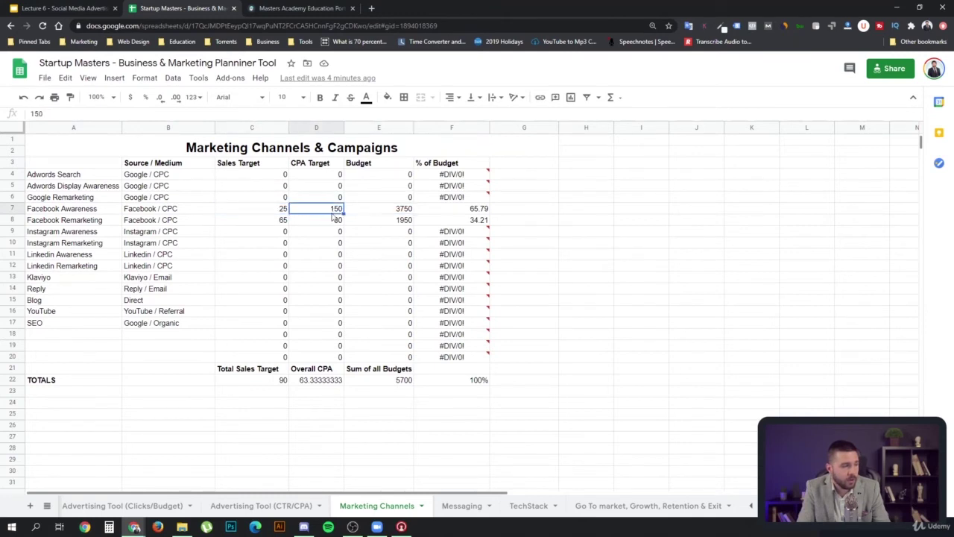
# Examine the Facebook Remarketing row's sales target, CPA target and budget.
pyautogui.click(270, 221)
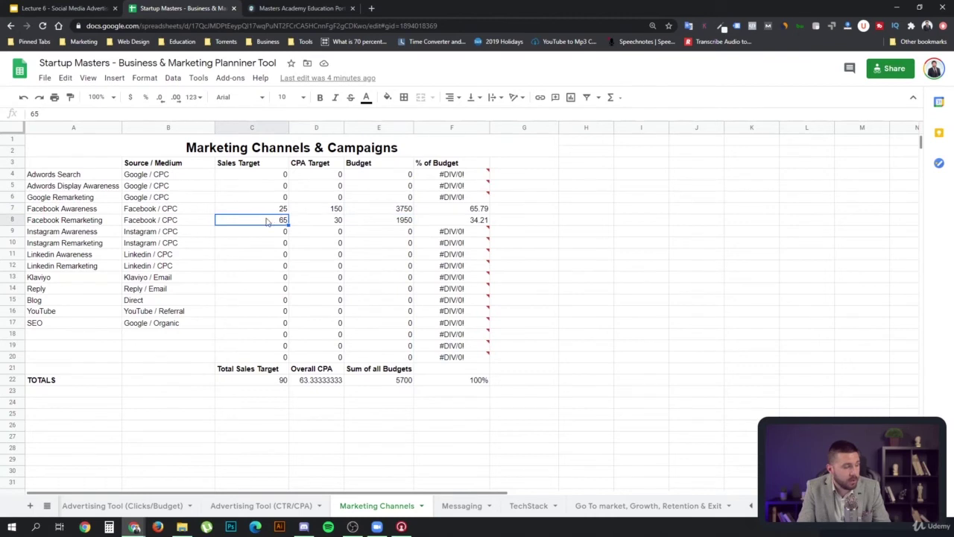
pyautogui.click(337, 222)
pyautogui.click(391, 223)
# Check the Overall CPA, Sum of all Budgets and Total Sales Target cells in the TOTALS row.
pyautogui.click(316, 380)
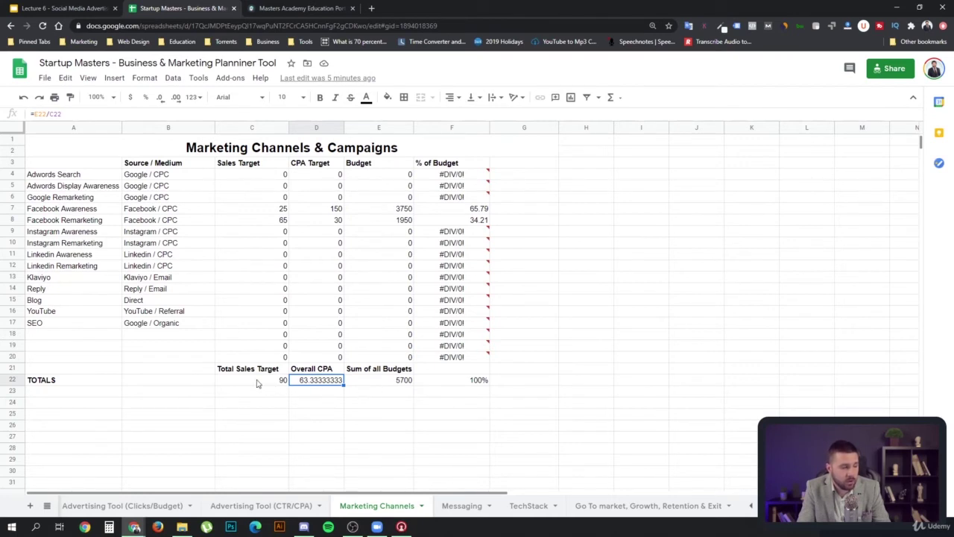
pyautogui.click(374, 381)
pyautogui.click(284, 383)
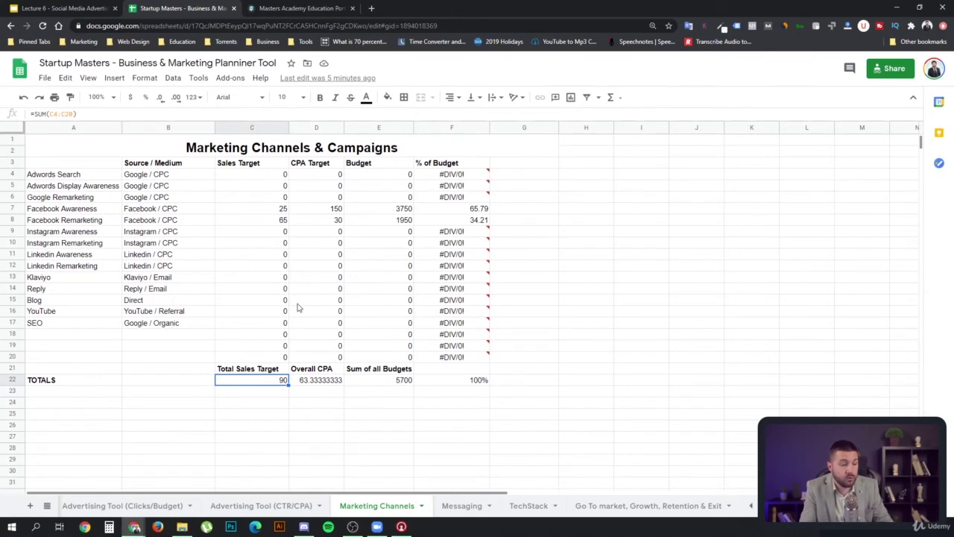
# Compare Facebook Awareness's sales and CPA targets with the overall figures in the TOTALS row.
pyautogui.moveTo(271, 211); pyautogui.dragTo(335, 212)
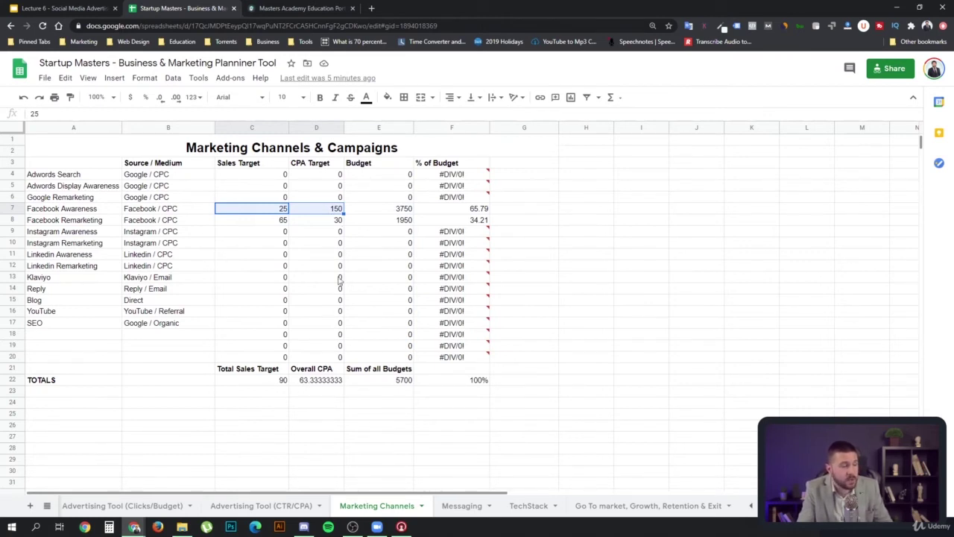
pyautogui.click(319, 211)
pyautogui.moveTo(243, 209); pyautogui.dragTo(342, 214)
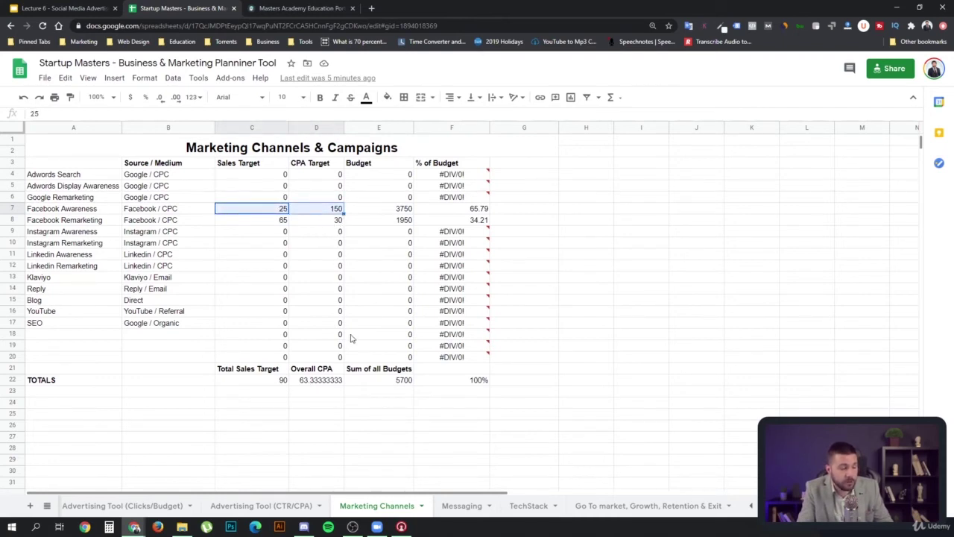
pyautogui.click(305, 383)
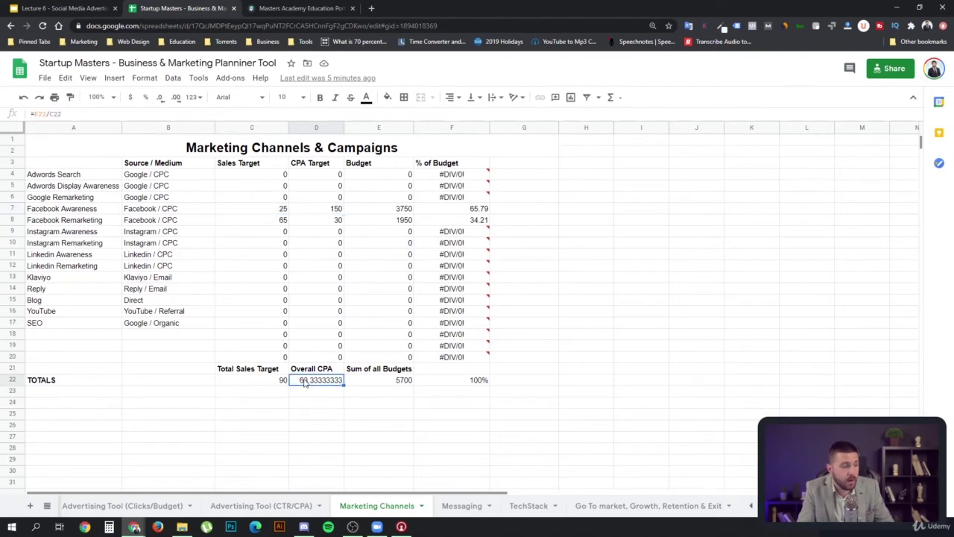
pyautogui.moveTo(252, 384); pyautogui.dragTo(399, 386)
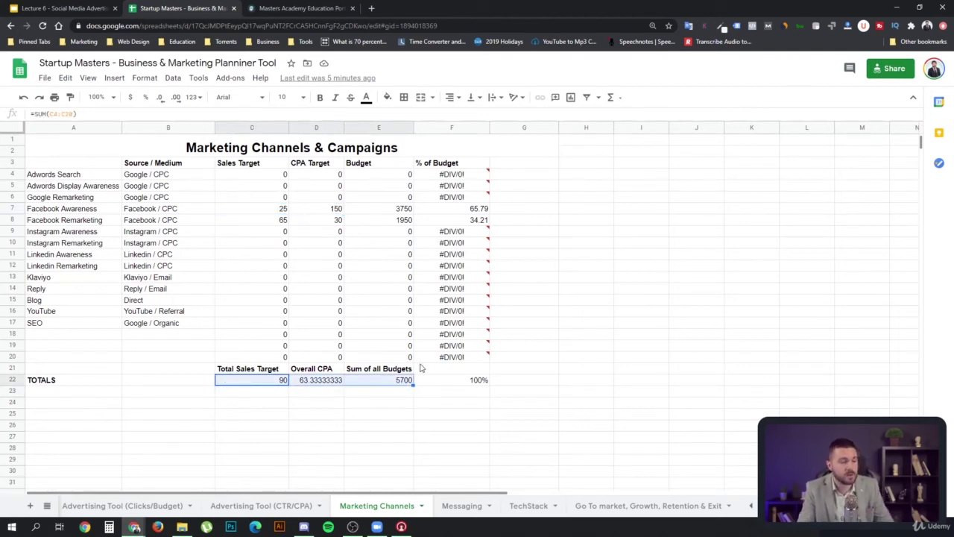
# Examine the Facebook Awareness row from channel name to budget, and the channel table from Adwords Search down to row 19.
pyautogui.click(244, 210)
pyautogui.click(87, 200)
pyautogui.moveTo(93, 211); pyautogui.dragTo(405, 216)
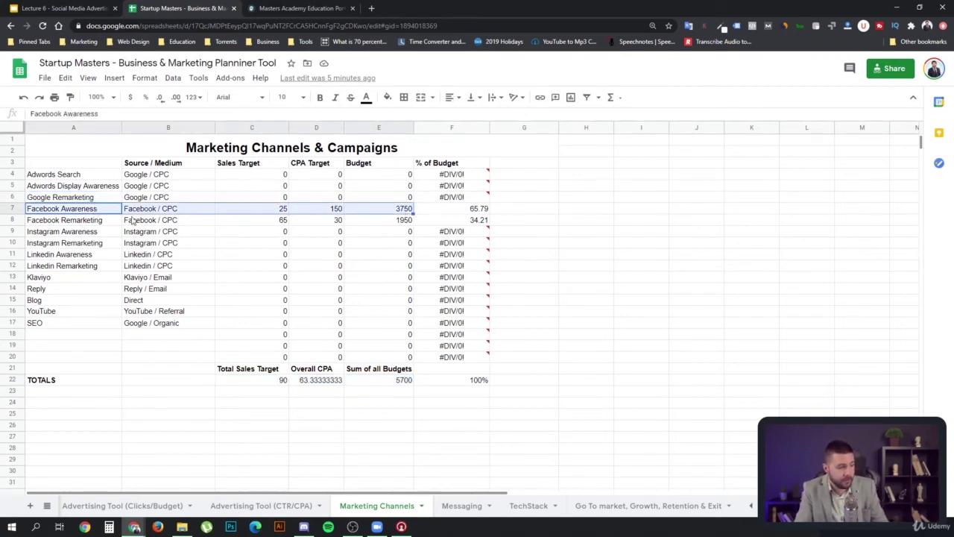
pyautogui.moveTo(62, 178); pyautogui.dragTo(403, 346)
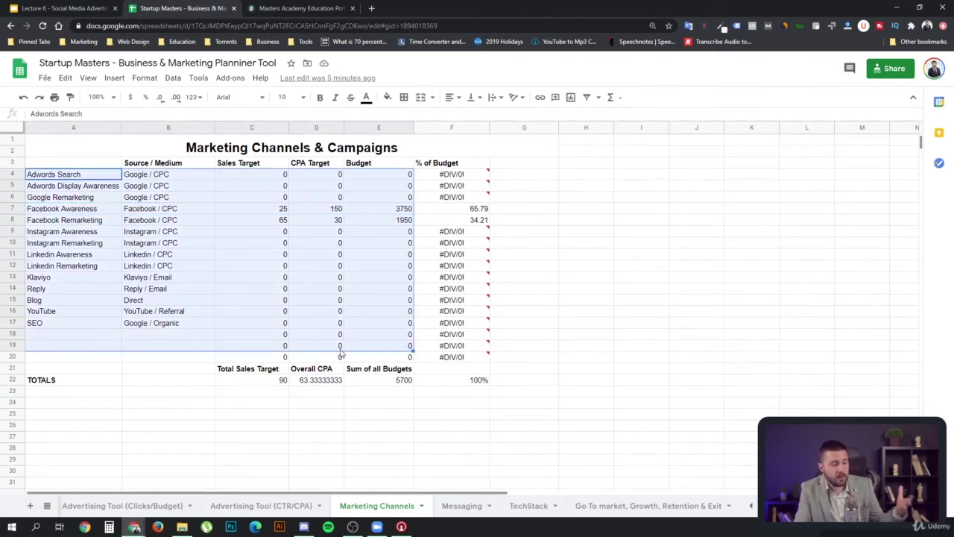
pyautogui.click(285, 289)
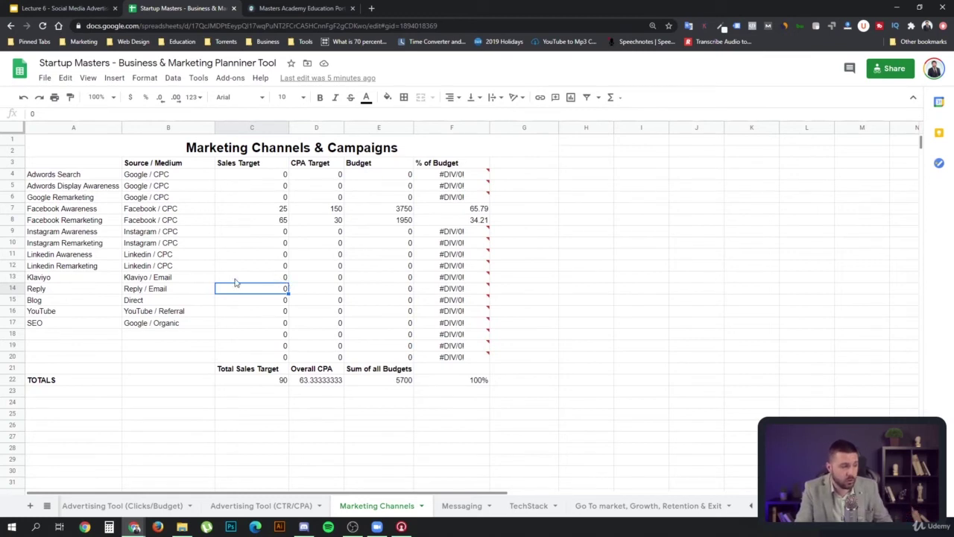
# Examine the Klaviyo and SEO rows, including Klaviyo's sales target and CPA target cells.
pyautogui.moveTo(59, 279); pyautogui.dragTo(389, 281)
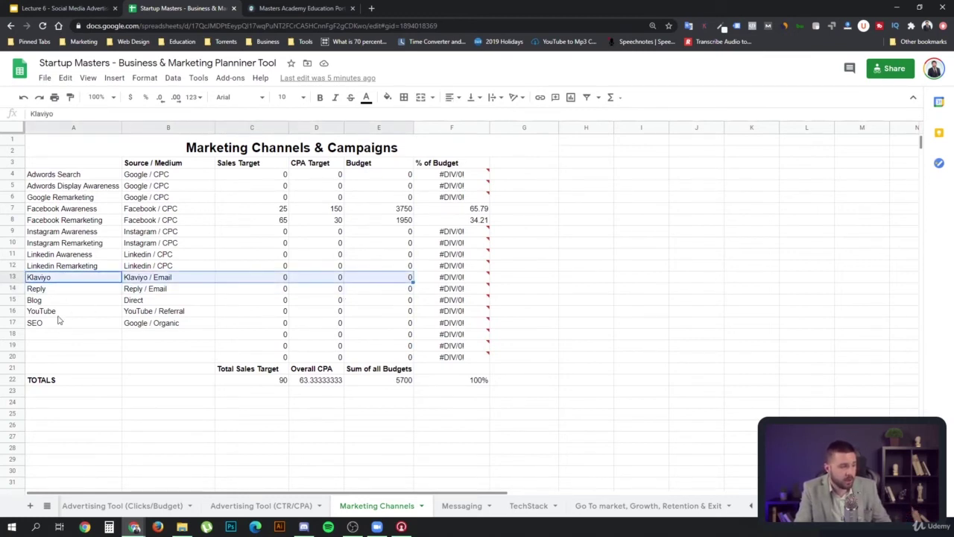
pyautogui.moveTo(71, 326); pyautogui.dragTo(380, 330)
pyautogui.click(265, 281)
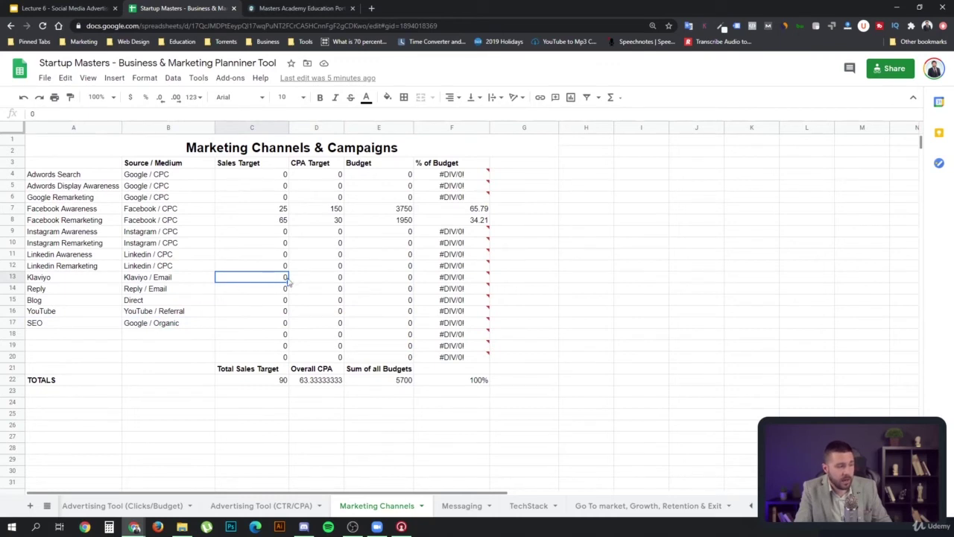
pyautogui.click(338, 280)
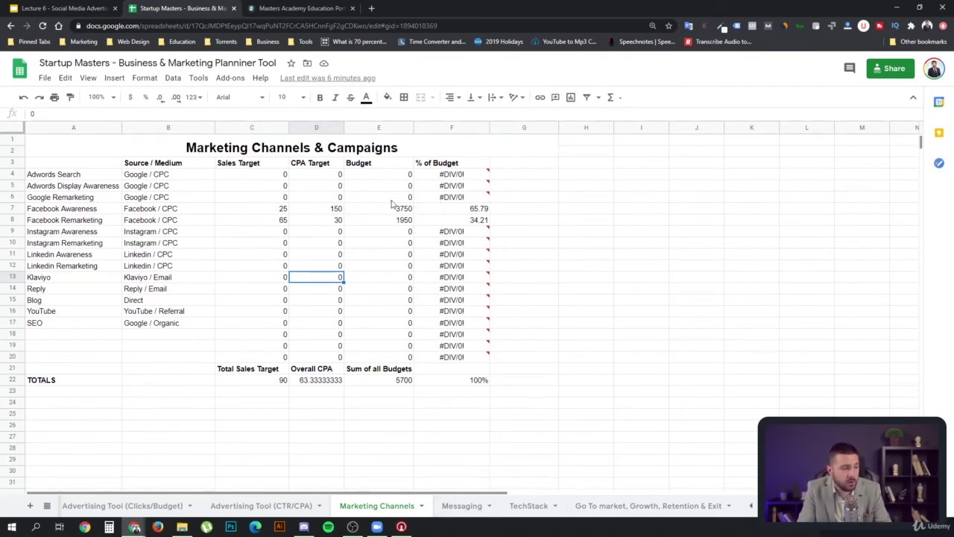
# Review the total budget and total sales target, and examine the % of Budget column for the channels.
pyautogui.click(395, 380)
pyautogui.click(273, 387)
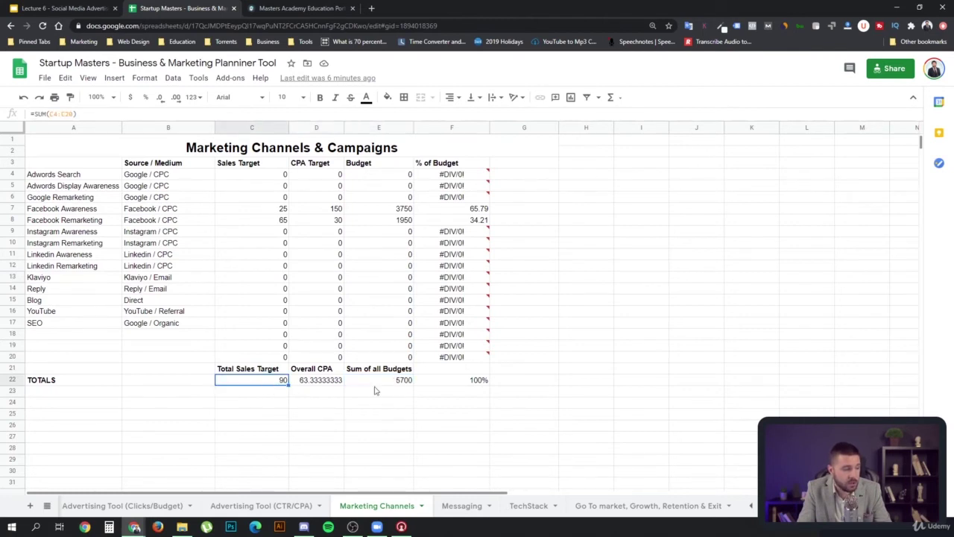
pyautogui.moveTo(440, 176); pyautogui.dragTo(462, 350)
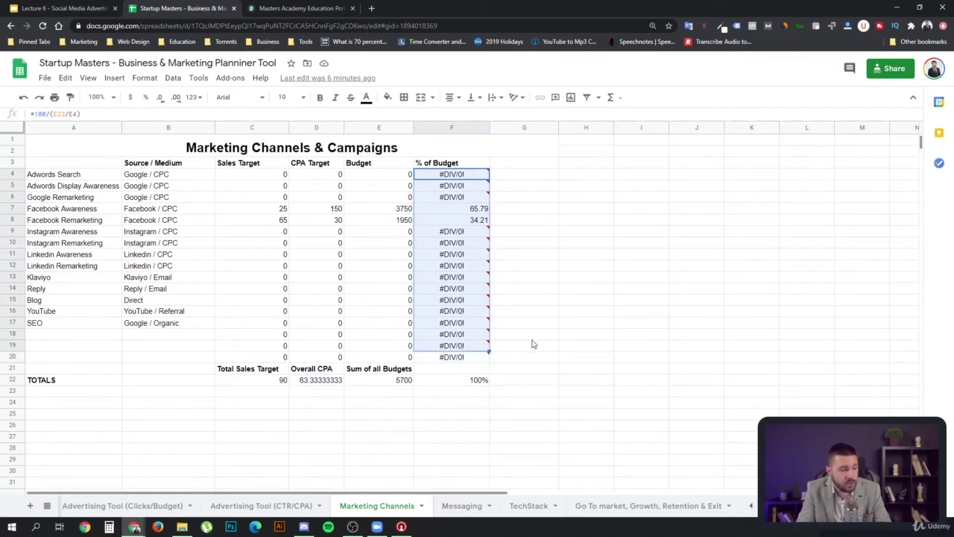
pyautogui.moveTo(486, 278)
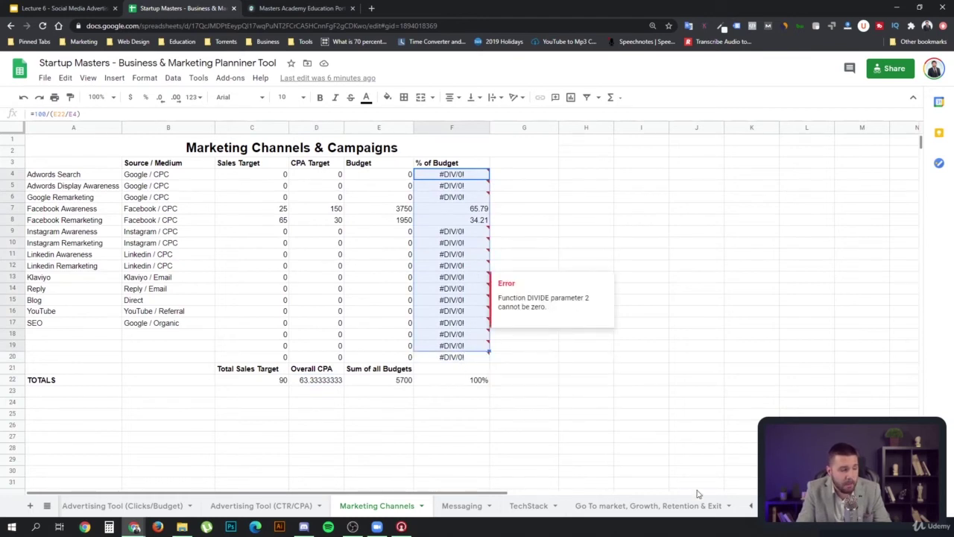
# Open the Messaging sheet and examine the Message 1 and Message 2 areas of the Awareness stage.
pyautogui.click(466, 507)
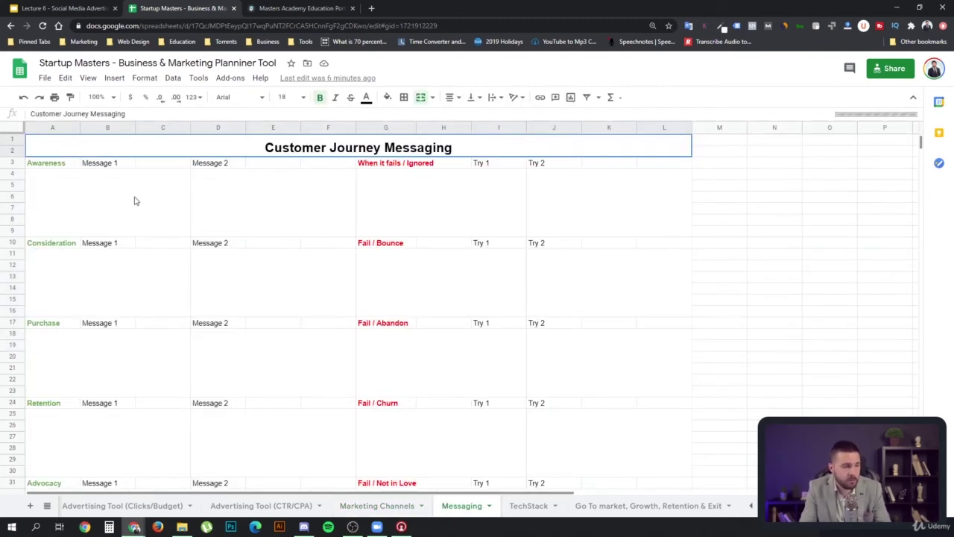
pyautogui.scroll(-1, 138, 210)
pyautogui.scroll(1, 142, 208)
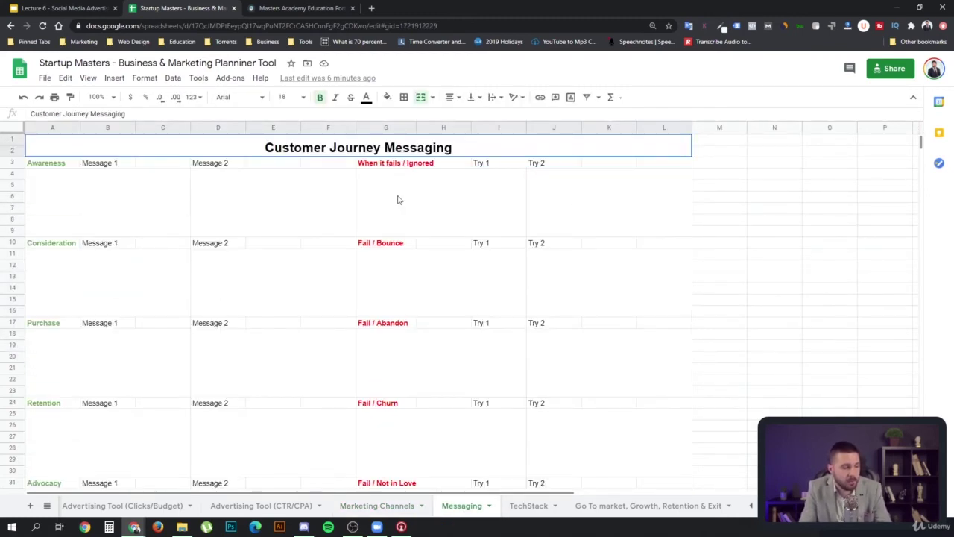
pyautogui.click(62, 207)
pyautogui.click(261, 201)
pyautogui.click(126, 201)
pyautogui.click(260, 196)
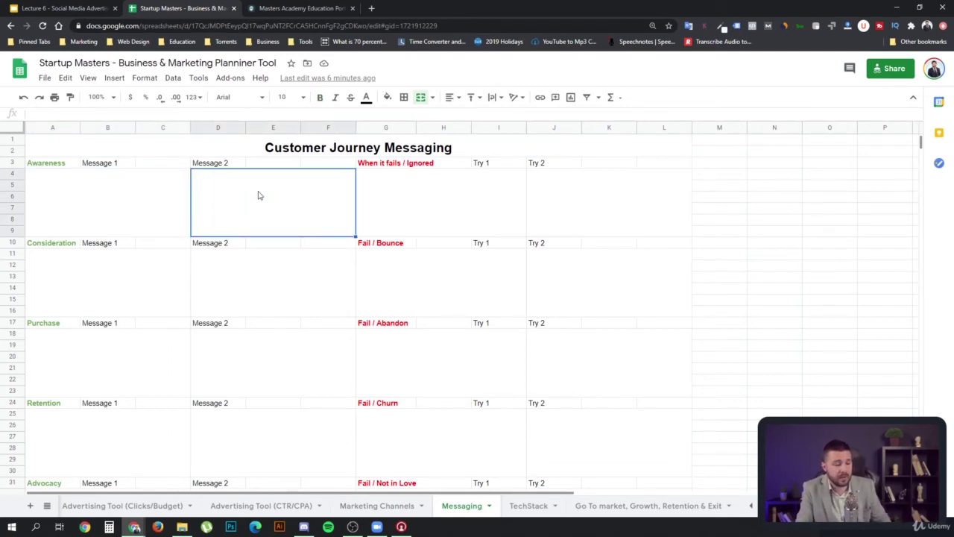
# Compare the Message 1 and Message 2 areas of the Awareness stage.
pyautogui.click(157, 205)
pyautogui.click(257, 206)
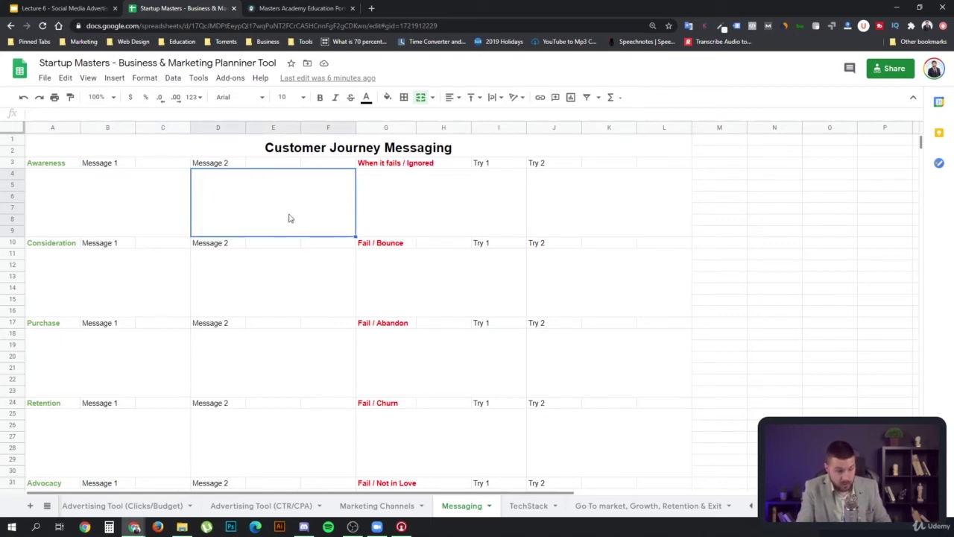
pyautogui.click(135, 194)
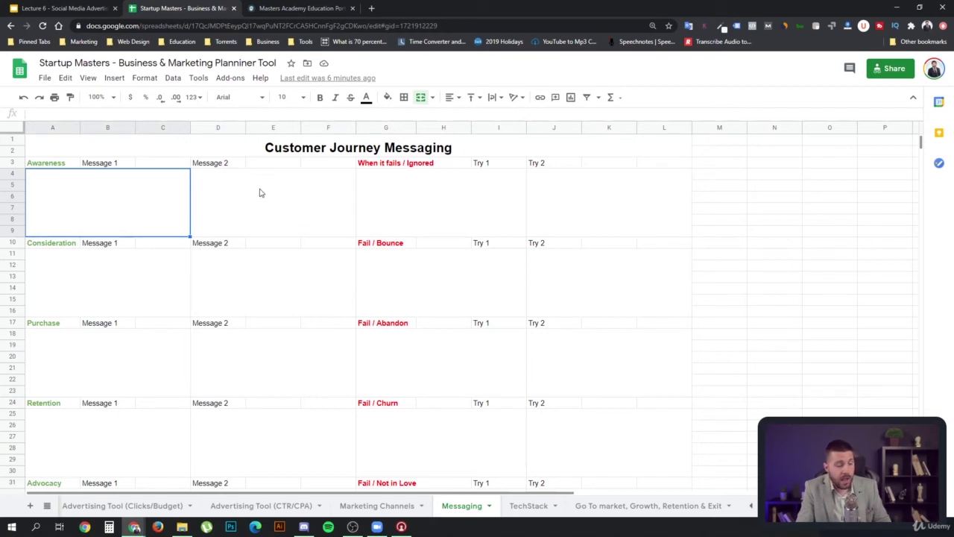
pyautogui.click(278, 212)
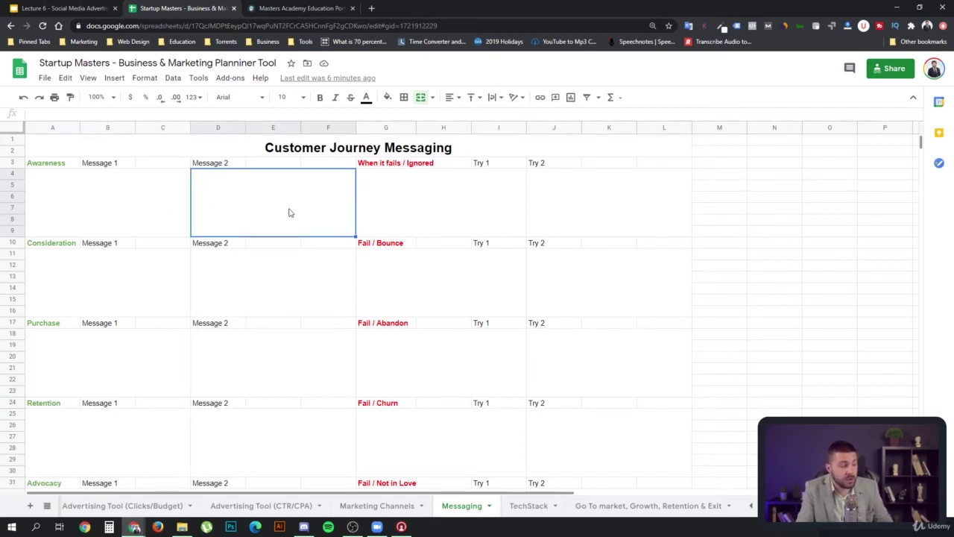
# Examine the Try 1 and Try 2 areas under When it fails / Ignored in the Awareness stage.
pyautogui.click(463, 211)
pyautogui.click(594, 212)
pyautogui.click(447, 207)
pyautogui.click(583, 206)
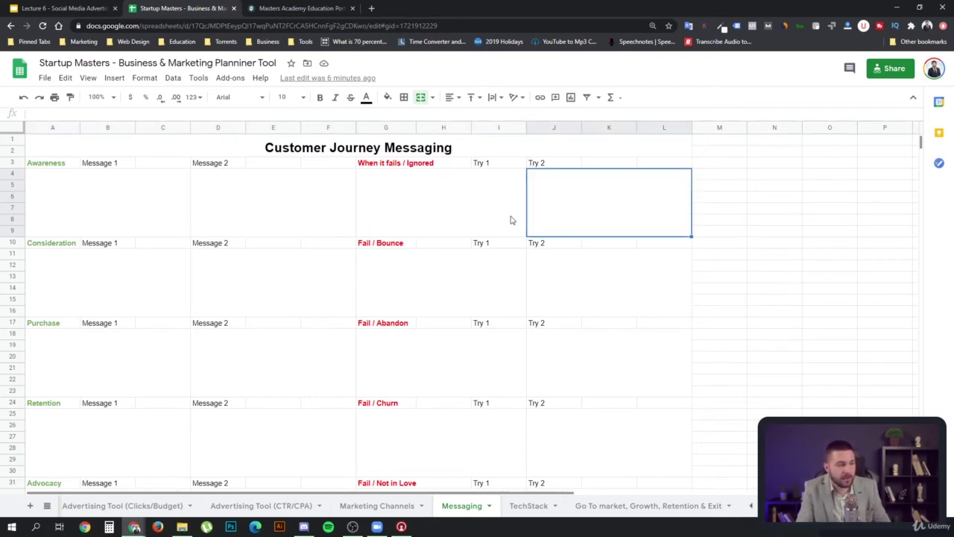
# Follow the Awareness stage across its areas, from Message 1 through Try 2, and return to Message 1.
pyautogui.click(96, 185)
pyautogui.click(245, 196)
pyautogui.click(517, 207)
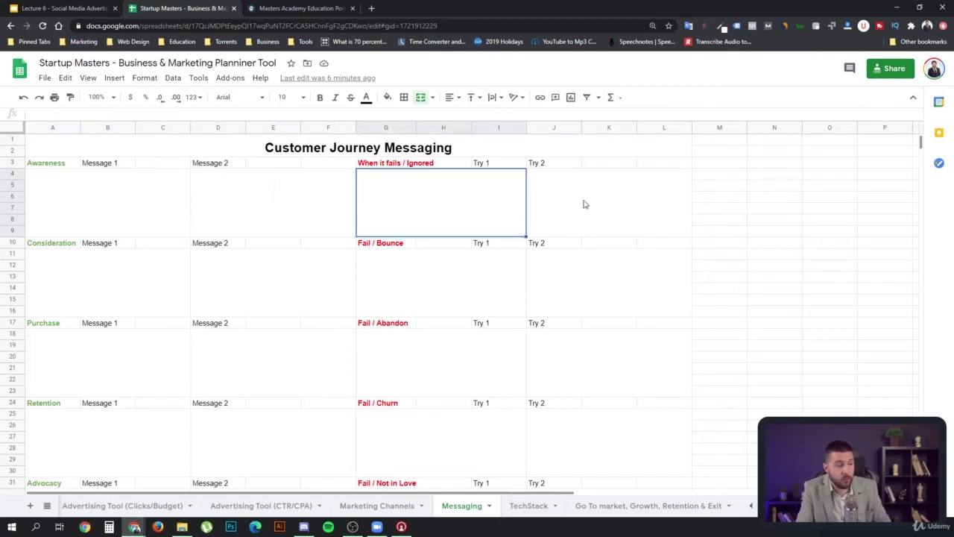
pyautogui.click(609, 204)
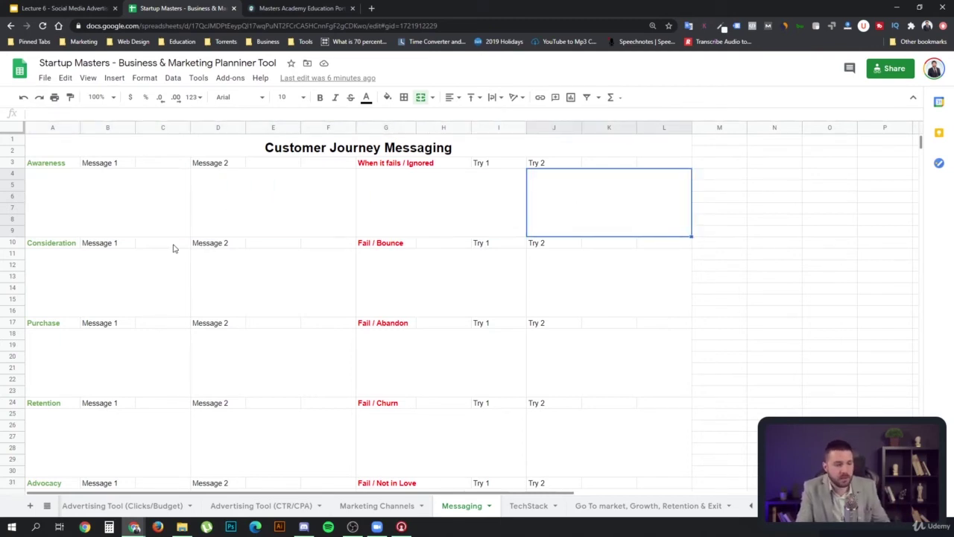
pyautogui.click(147, 218)
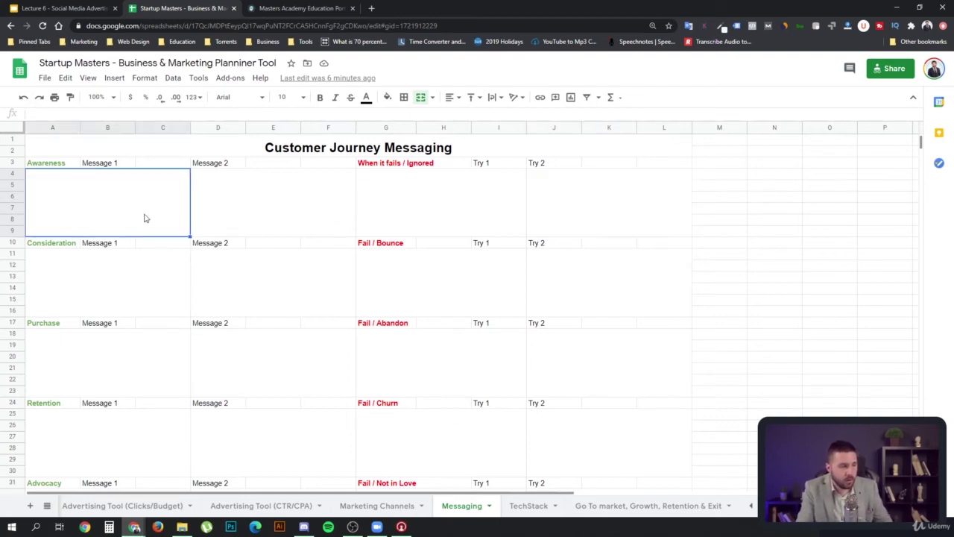
pyautogui.keyDown('shift'); pyautogui.click(564, 200); pyautogui.keyUp('shift')
pyautogui.click(188, 197)
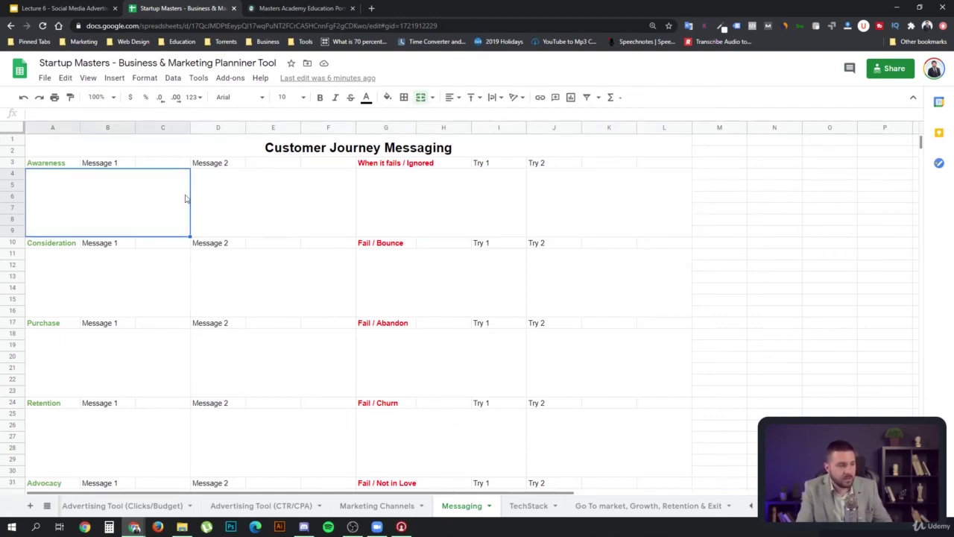
# Compare the two Awareness message areas with each other, and the Try 1 fallback area with Try 2.
pyautogui.click(254, 207)
pyautogui.click(155, 207)
pyautogui.click(275, 199)
pyautogui.click(143, 205)
pyautogui.click(253, 207)
pyautogui.click(421, 200)
pyautogui.click(560, 195)
pyautogui.click(455, 199)
pyautogui.click(558, 192)
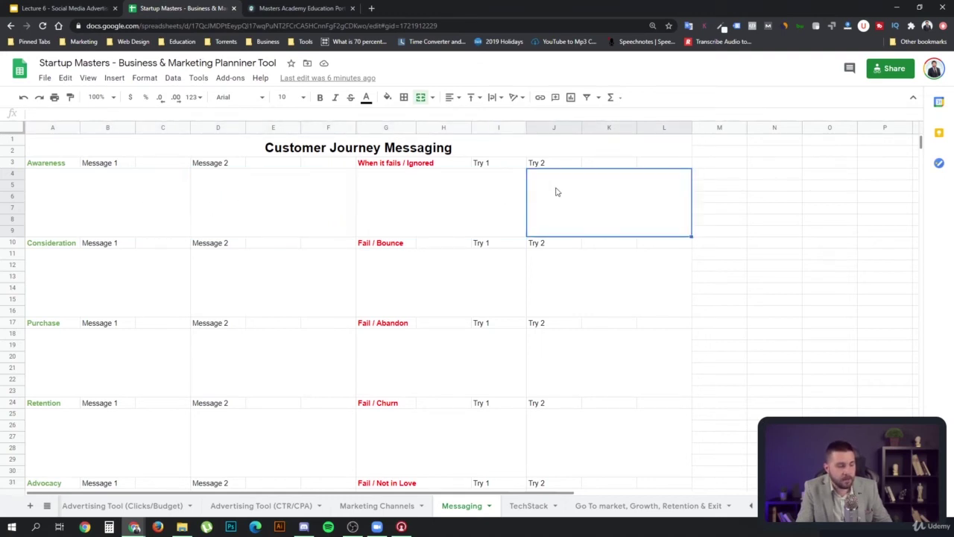
# Review the Awareness stage again, including its stage label, both message areas and the When it fails / Ignored areas.
pyautogui.click(90, 184)
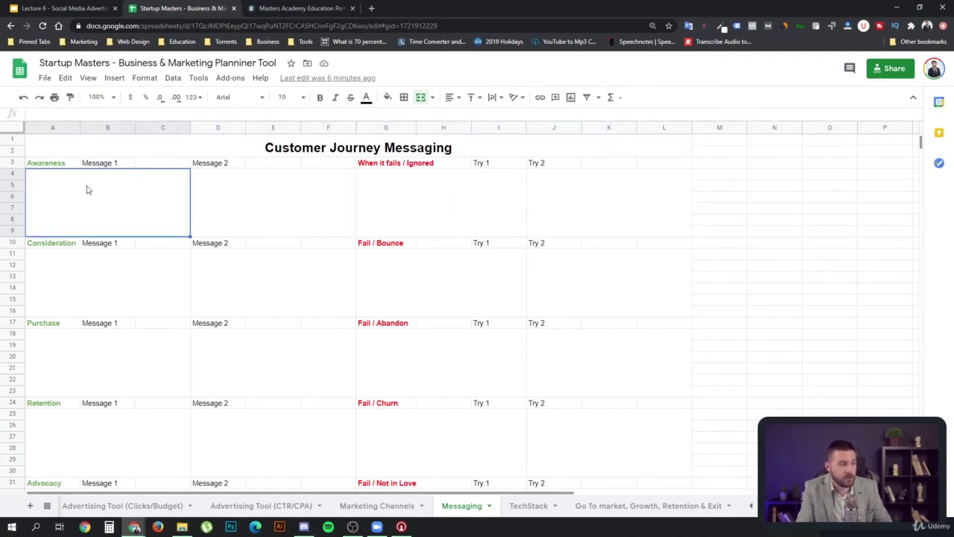
pyautogui.click(223, 202)
pyautogui.click(142, 202)
pyautogui.click(227, 205)
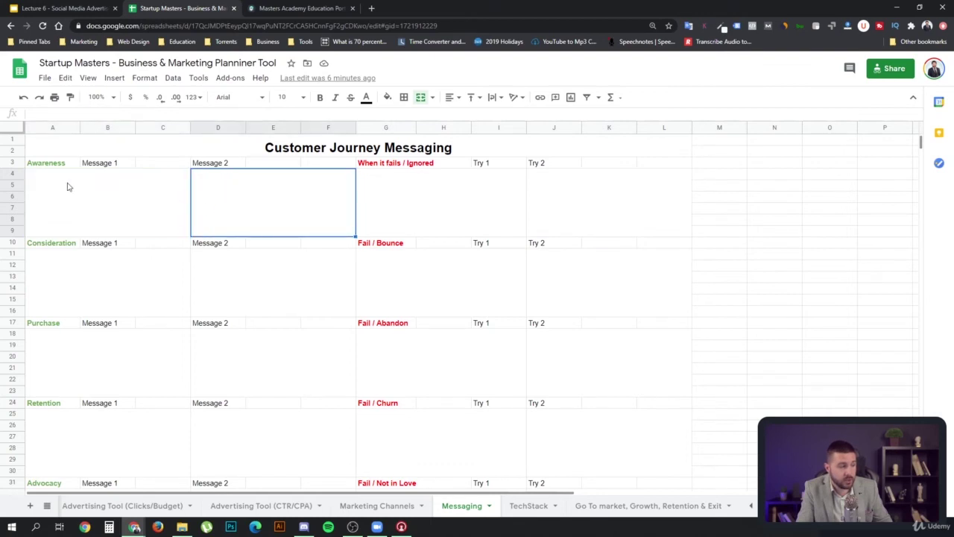
pyautogui.click(46, 165)
pyautogui.click(220, 202)
pyautogui.click(158, 203)
pyautogui.click(488, 203)
pyautogui.click(585, 203)
pyautogui.click(455, 201)
pyautogui.click(560, 199)
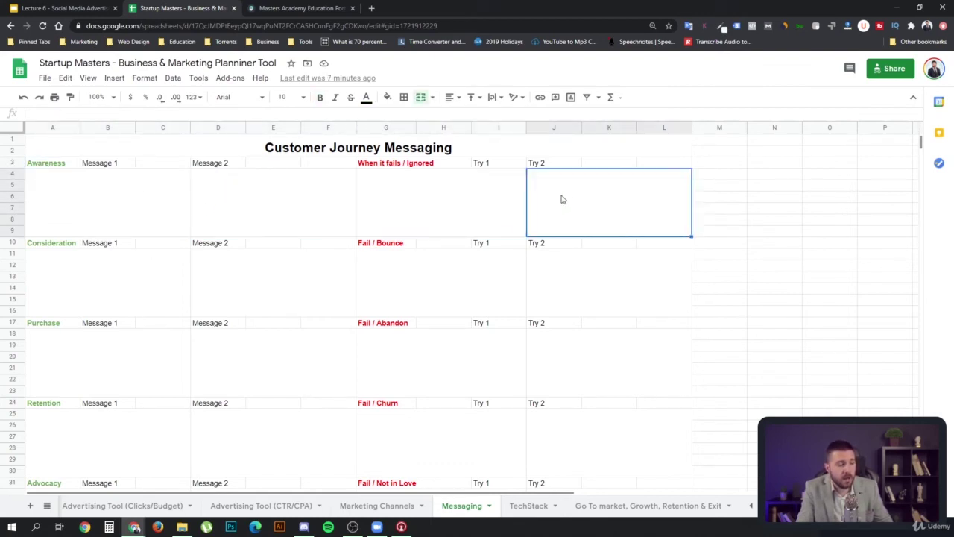
pyautogui.click(500, 213)
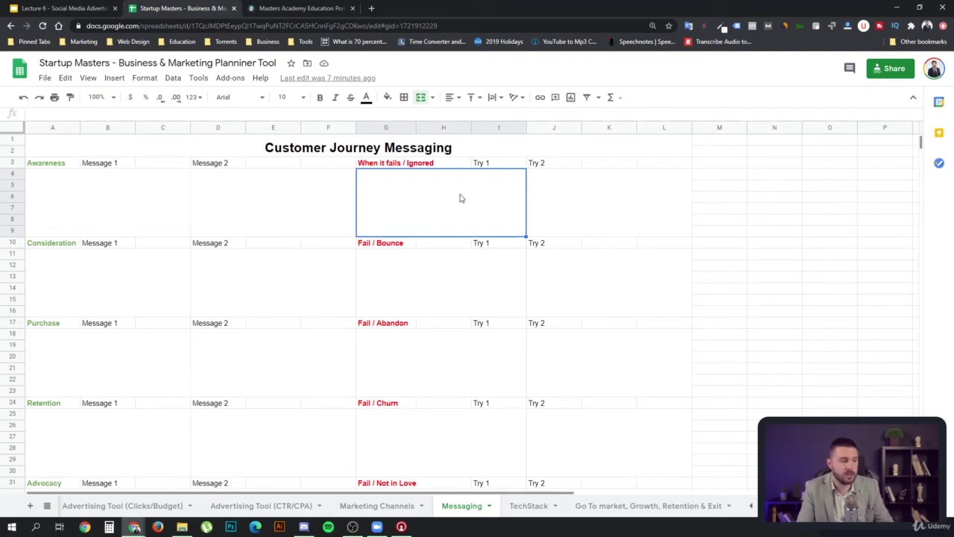
# Examine the Consideration stage's Message 1 and Message 2 areas and its Fail / Bounce areas, Try 1 and Try 2.
pyautogui.click(91, 300)
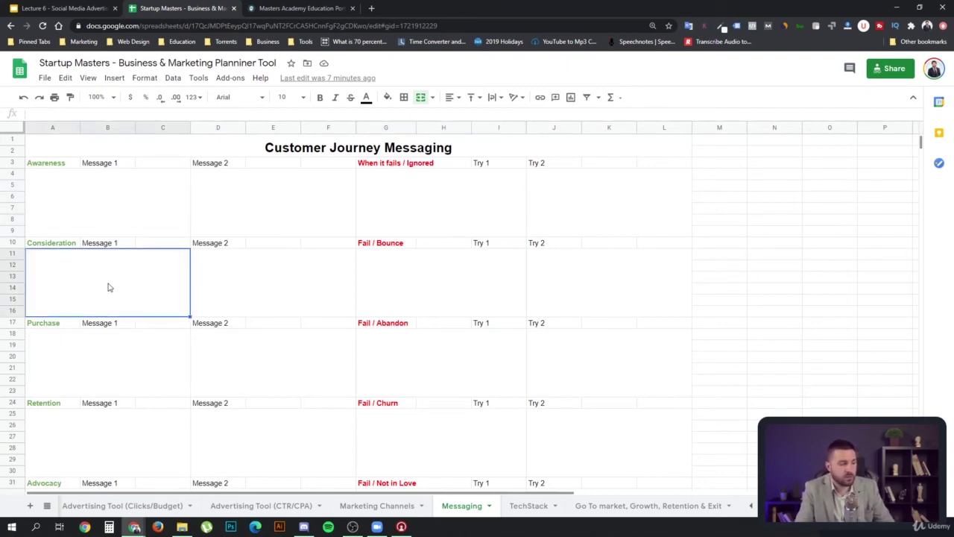
pyautogui.click(274, 281)
pyautogui.click(115, 278)
pyautogui.click(262, 280)
pyautogui.click(138, 284)
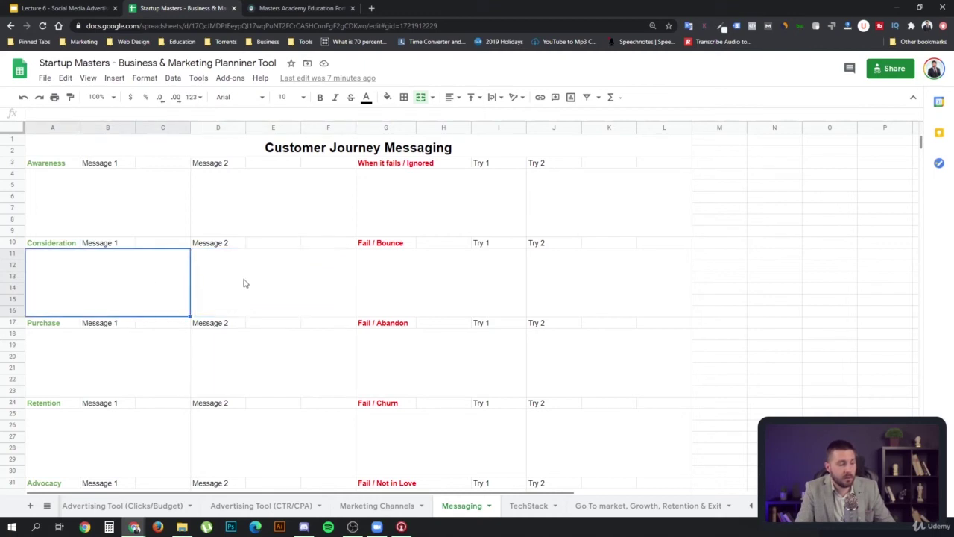
pyautogui.click(413, 288)
pyautogui.click(551, 277)
pyautogui.click(445, 277)
pyautogui.click(594, 280)
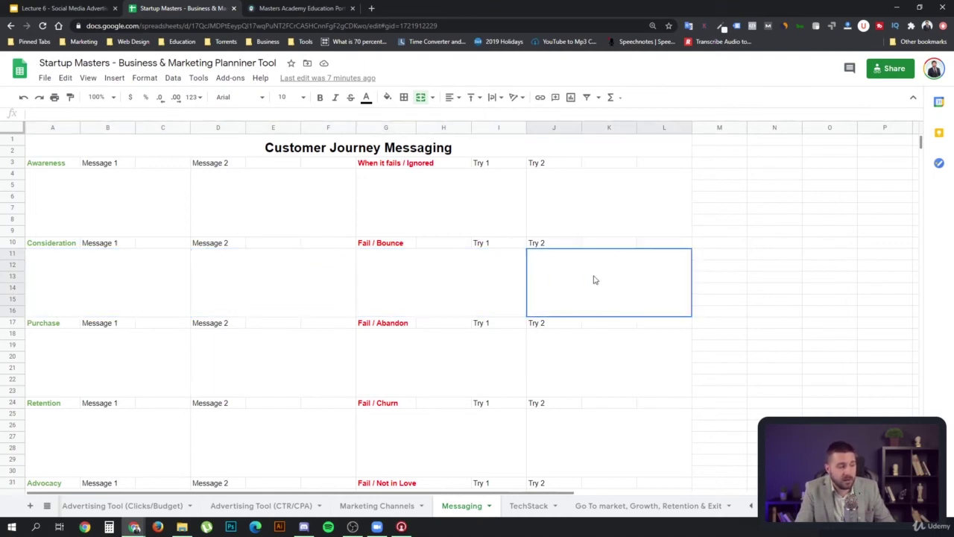
pyautogui.click(459, 285)
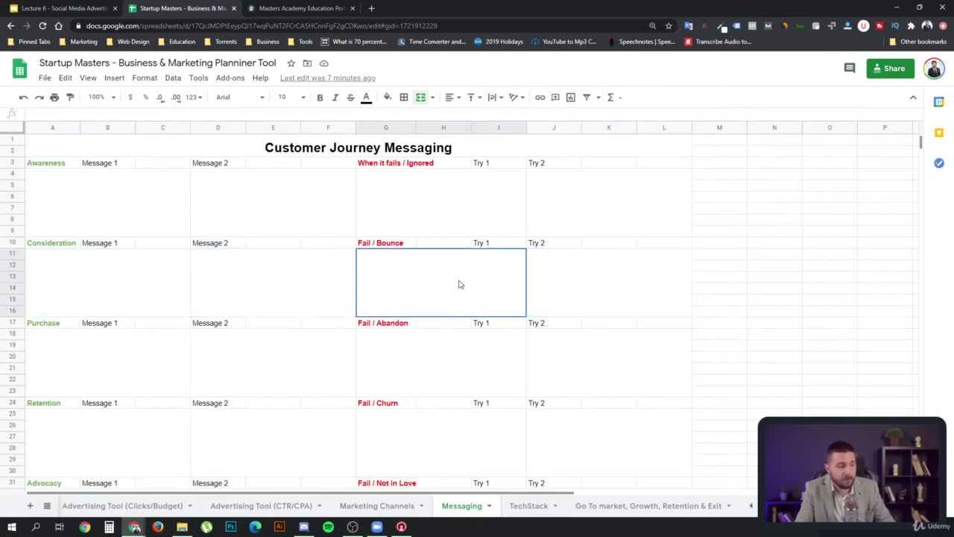
# Examine the Message 1 and Message 2 areas of the Purchase stage.
pyautogui.click(102, 356)
pyautogui.click(266, 354)
pyautogui.click(104, 355)
pyautogui.click(239, 353)
pyautogui.click(129, 355)
pyautogui.click(248, 354)
pyautogui.click(139, 357)
pyautogui.click(258, 352)
pyautogui.click(127, 355)
# Examine the Try 1 and Try 2 areas under Fail / Abandon in the Purchase stage.
pyautogui.click(404, 347)
pyautogui.click(596, 349)
pyautogui.click(468, 355)
pyautogui.click(588, 353)
pyautogui.click(482, 356)
pyautogui.click(530, 355)
# Examine the Message 1 and Message 2 areas of the Retention stage.
pyautogui.scroll(-3, 428, 355)
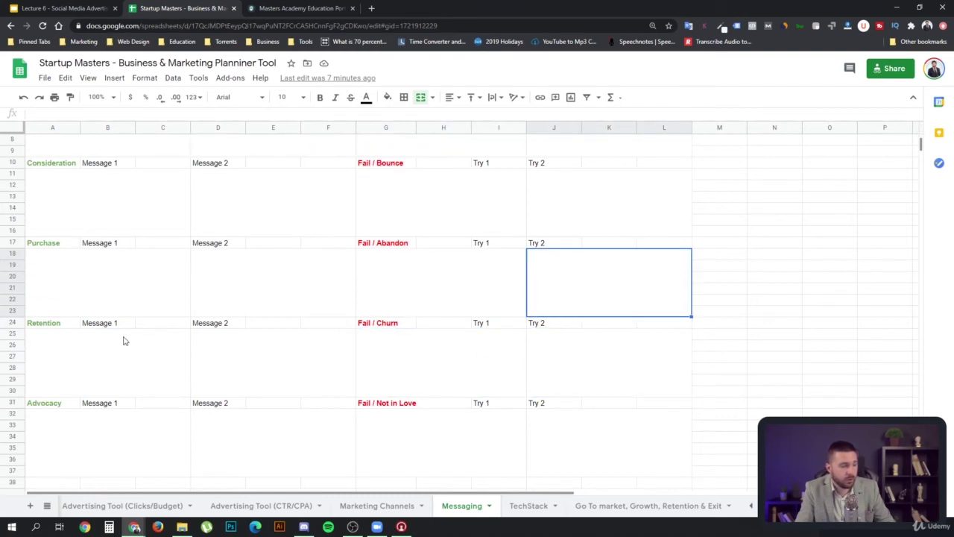
pyautogui.click(121, 361)
pyautogui.click(260, 357)
pyautogui.click(118, 363)
pyautogui.click(203, 356)
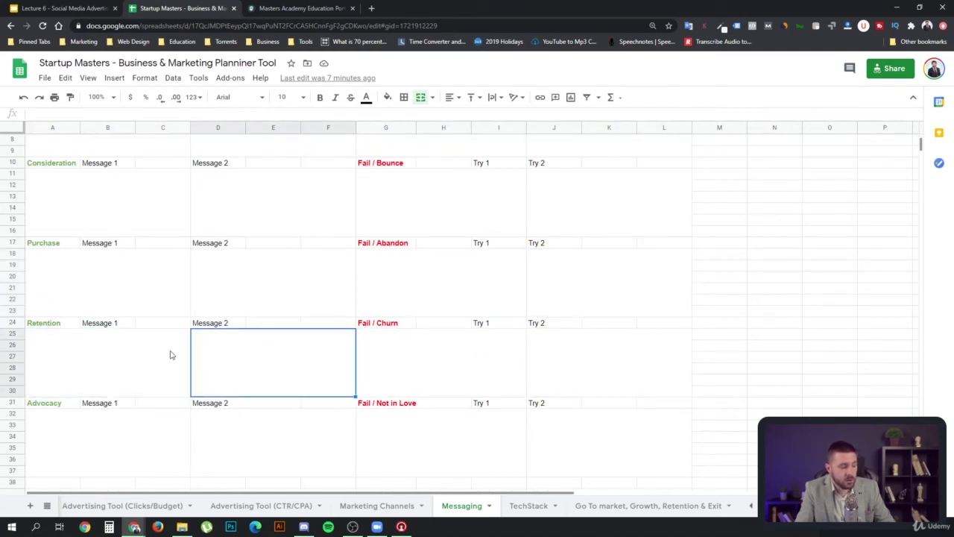
pyautogui.click(118, 358)
# Examine the Try 1 and Try 2 areas under Fail / Churn in the Retention stage.
pyautogui.click(395, 360)
pyautogui.click(537, 353)
pyautogui.click(445, 359)
pyautogui.click(590, 363)
pyautogui.click(469, 372)
pyautogui.click(585, 371)
pyautogui.click(472, 367)
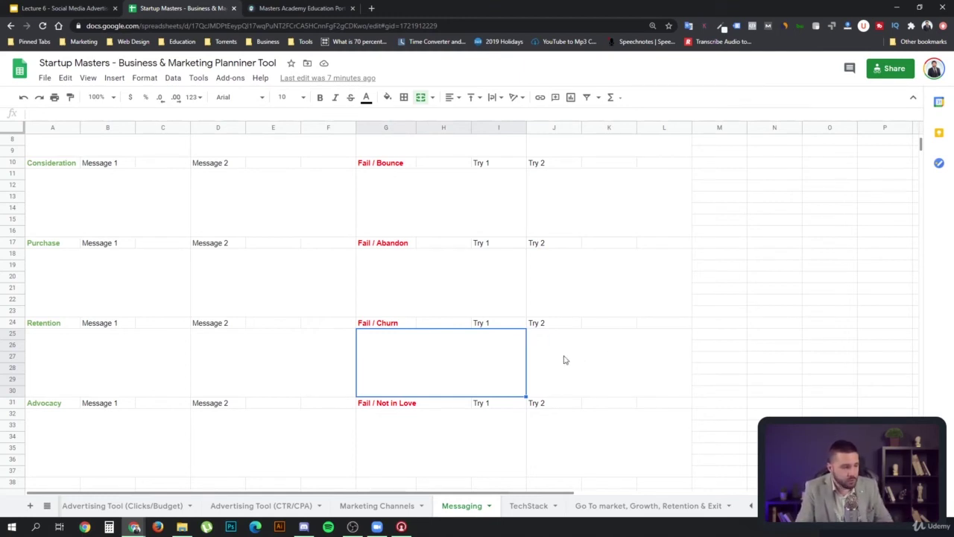
# Examine the Advocacy stage's message and try areas, and its Fail / Not in Love heading.
pyautogui.moveTo(85, 449)
pyautogui.mouseDown()
pyautogui.moveTo(580, 460)
pyautogui.moveTo(569, 460)
pyautogui.mouseUp()
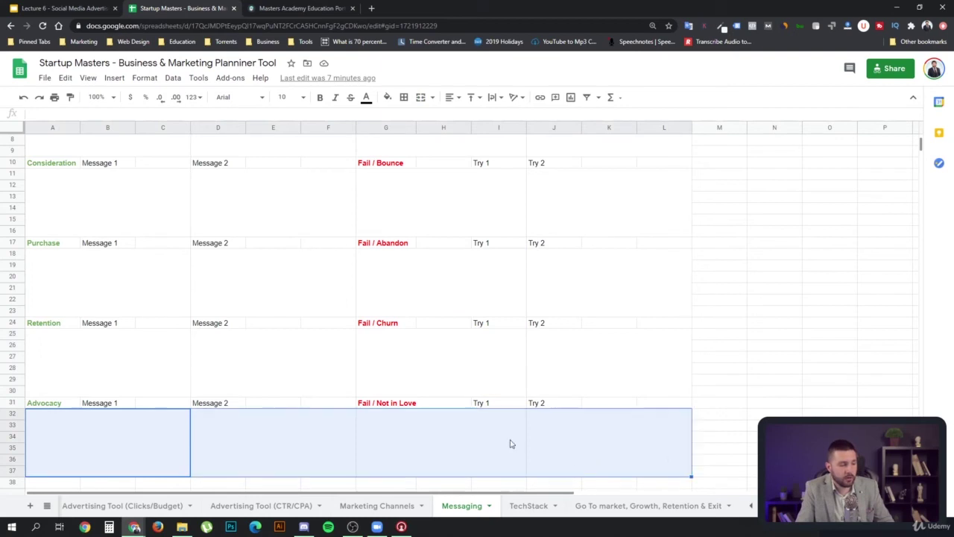
pyautogui.click(471, 416)
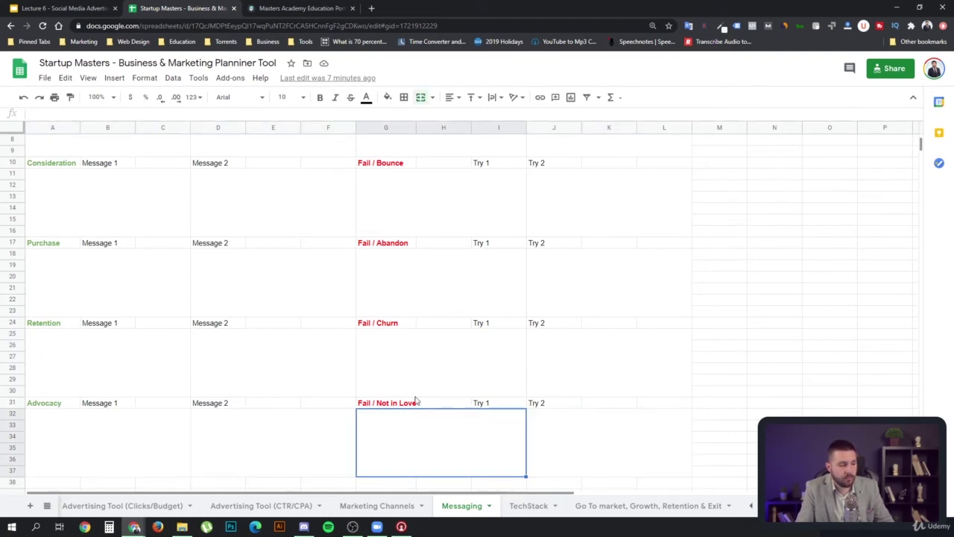
pyautogui.moveTo(420, 401); pyautogui.dragTo(577, 434)
pyautogui.click(383, 375)
pyautogui.moveTo(433, 432); pyautogui.dragTo(599, 443)
pyautogui.click(416, 405)
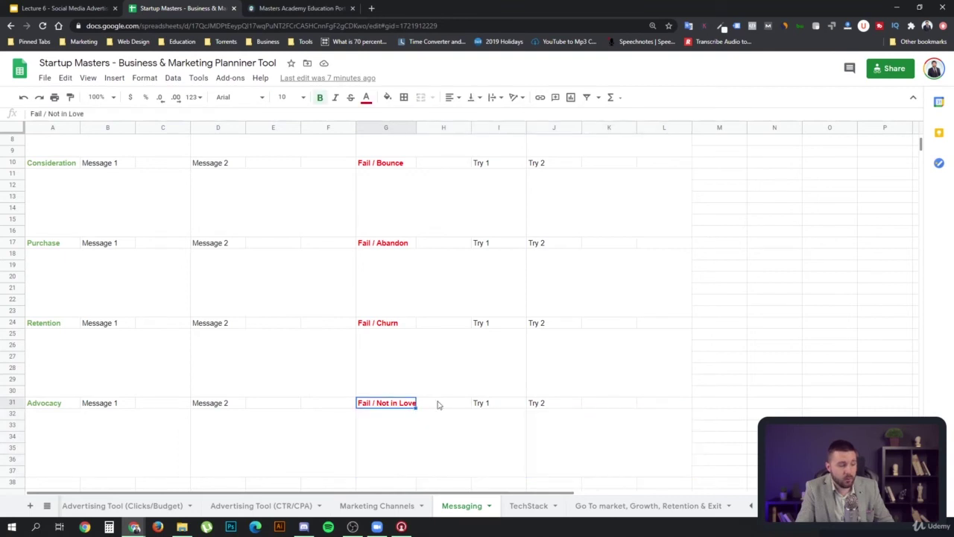
# Open the TechStack sheet and examine its tool categories, from Marketing & Advertising down to Analysis & Activation.
pyautogui.click(524, 508)
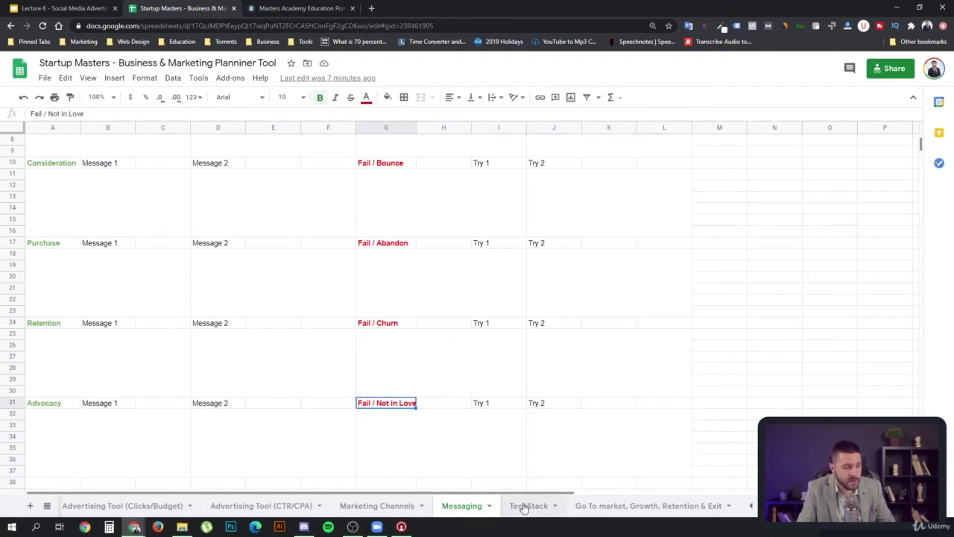
pyautogui.scroll(-2, 271, 246)
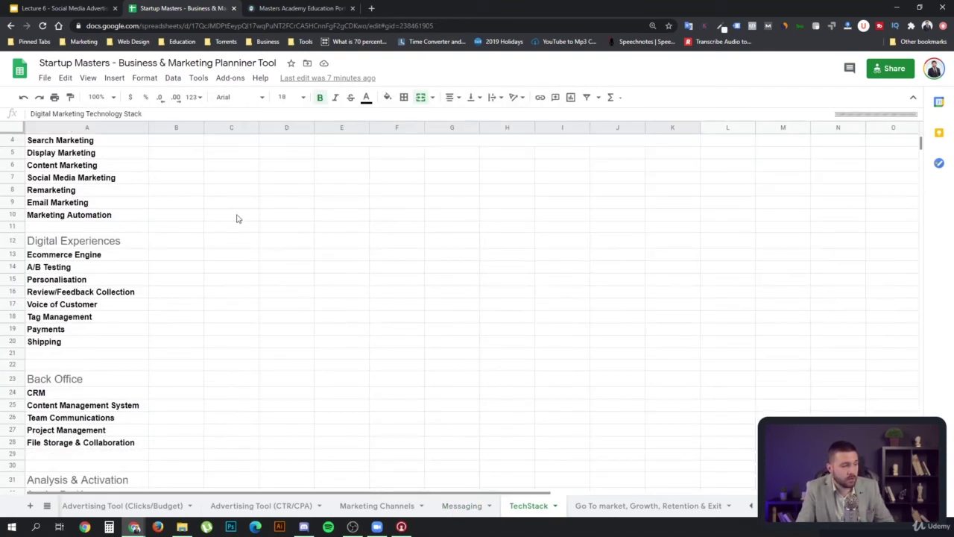
pyautogui.scroll(1, 209, 193)
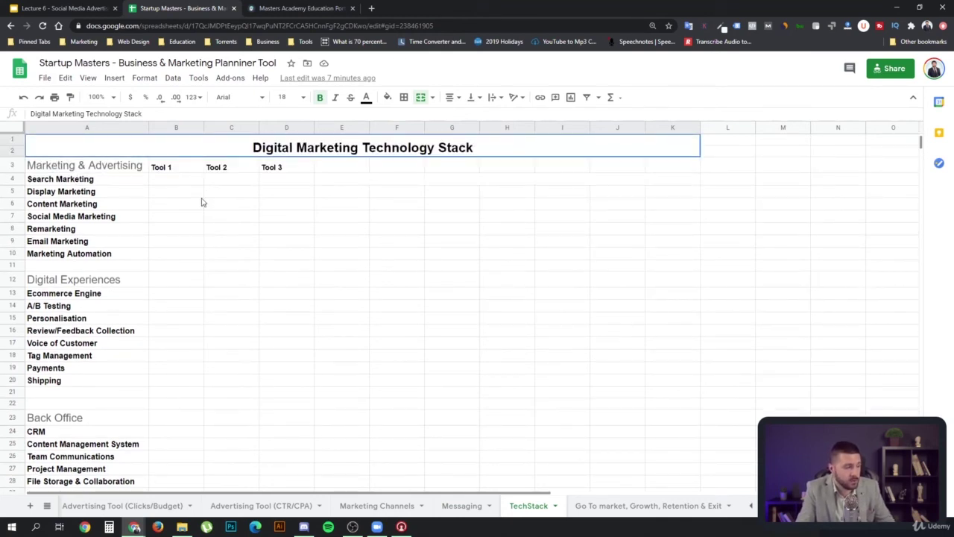
pyautogui.scroll(-2, 198, 257)
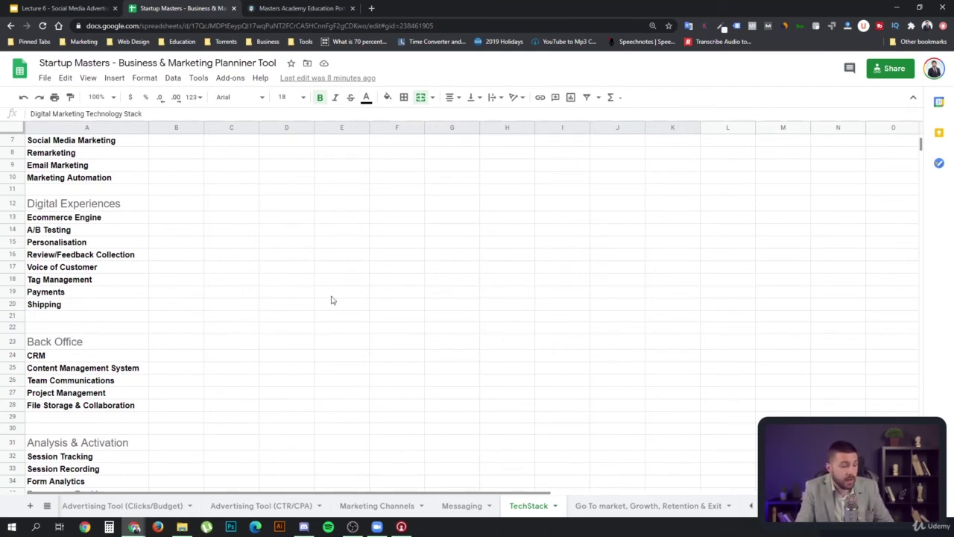
# Open the Go To market, Growth, Retention & Exit sheet and examine its strategy areas, from Go To Market to Exit Strategy.
pyautogui.click(611, 507)
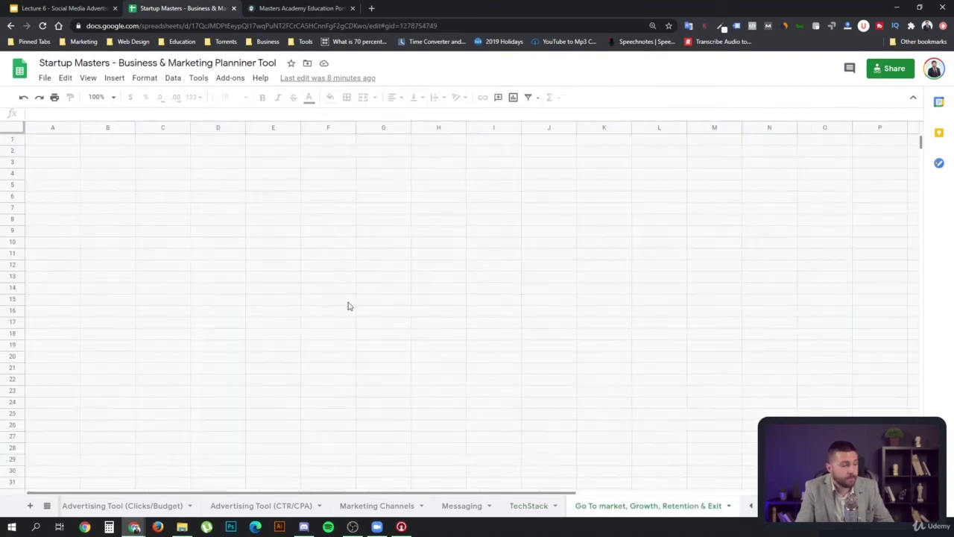
pyautogui.click(142, 199)
pyautogui.moveTo(155, 326); pyautogui.dragTo(176, 428)
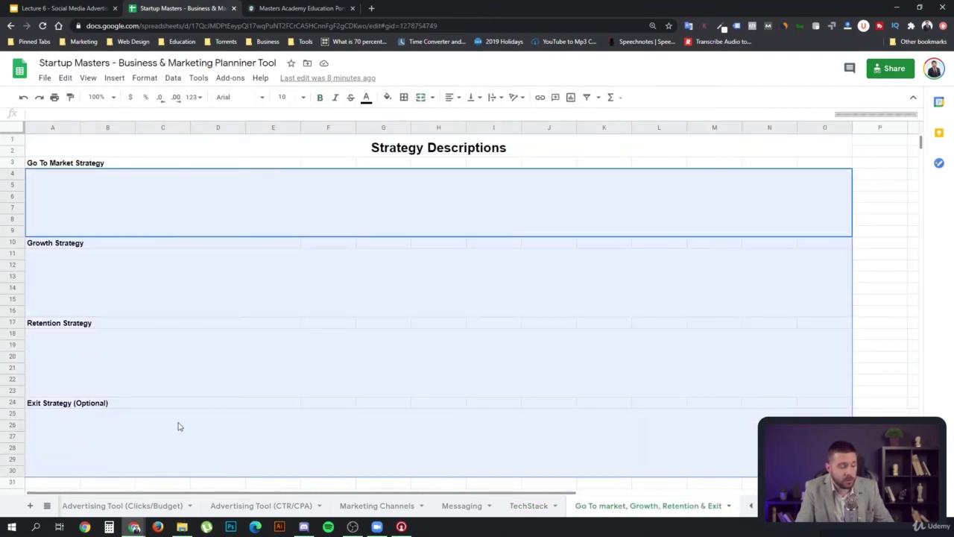